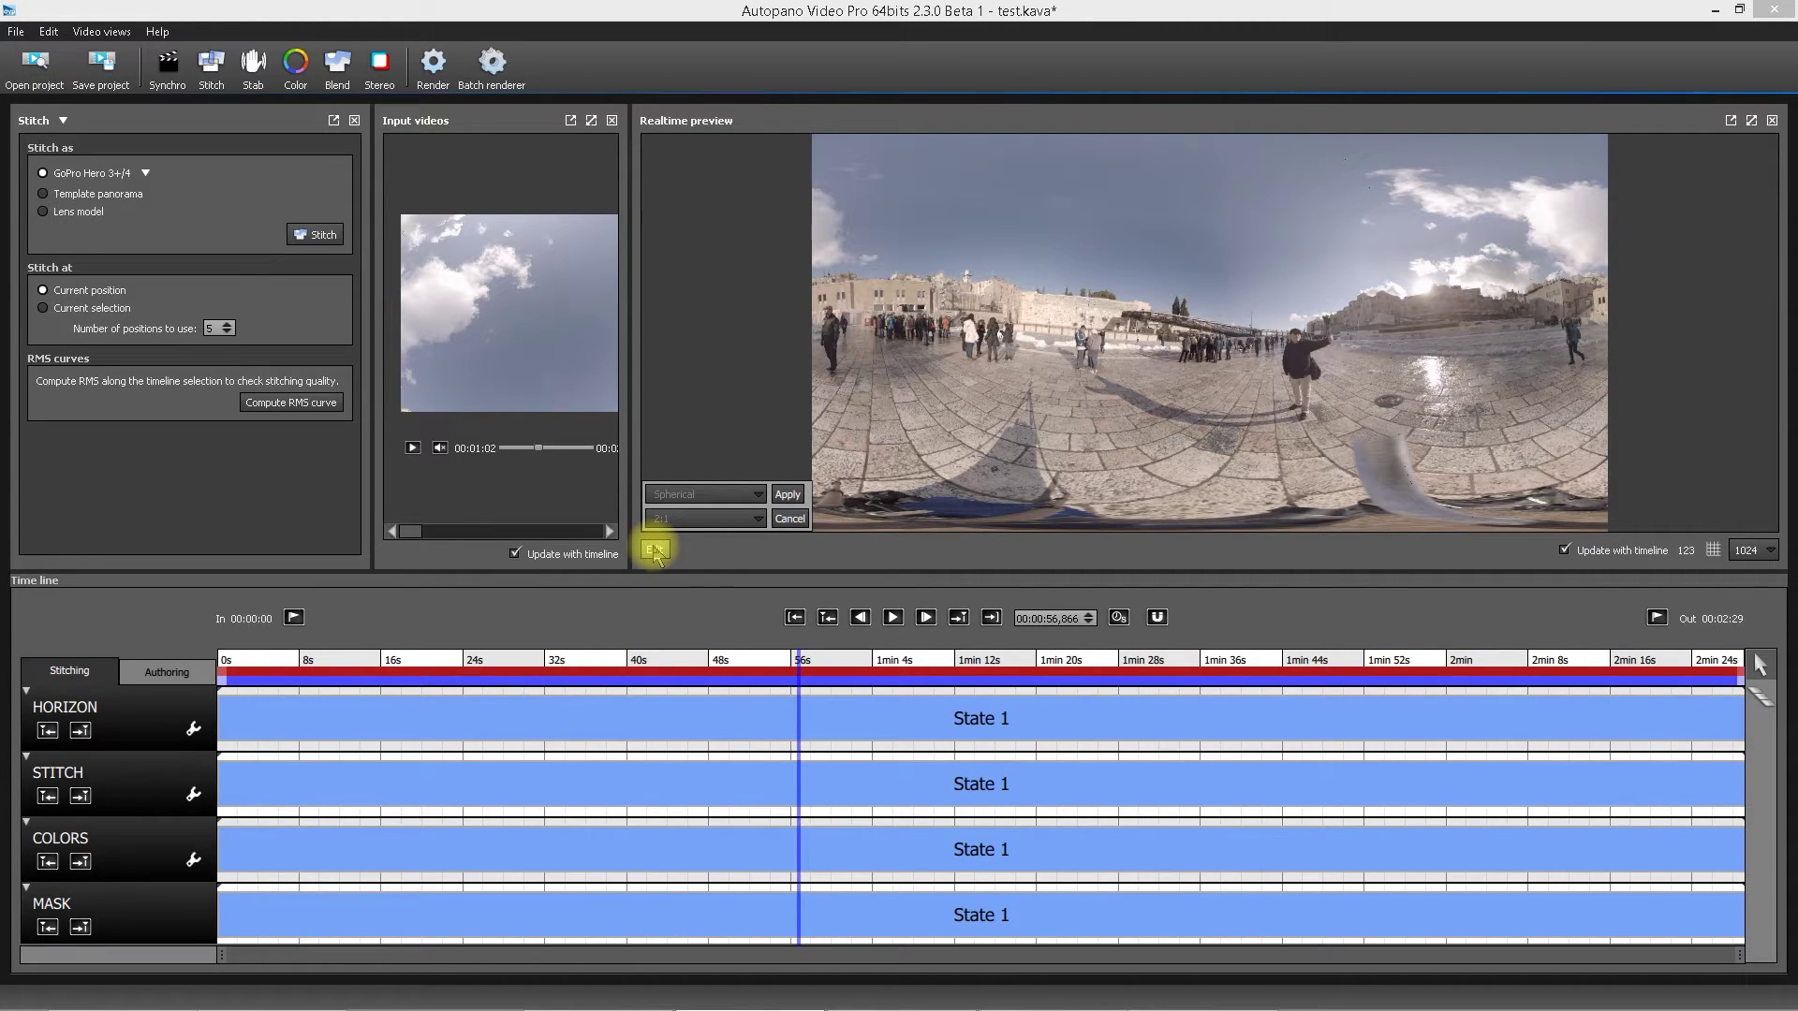
Step: Send the stitched plaza panorama of test.kava from the Realtime preview to Autopano Giga
click(654, 548)
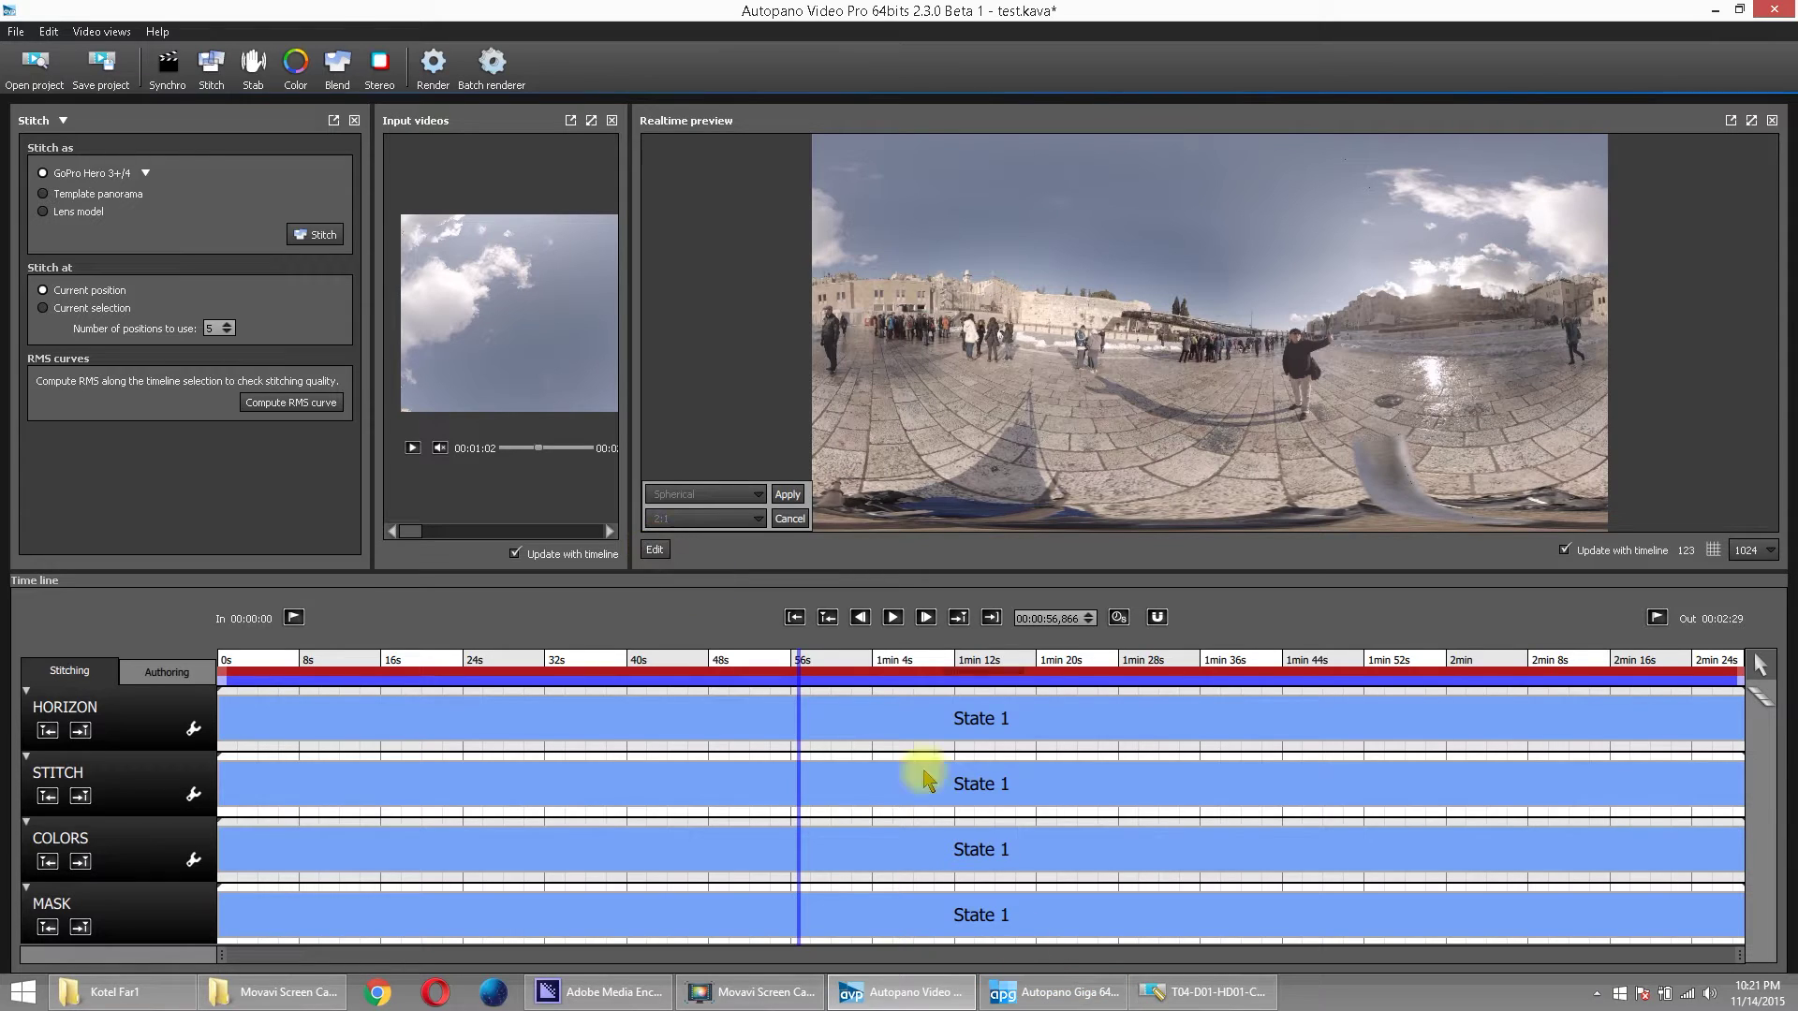
Step: Bring Autopano Giga forward and open the Jerusalem Snow panorama in the editor
click(1049, 990)
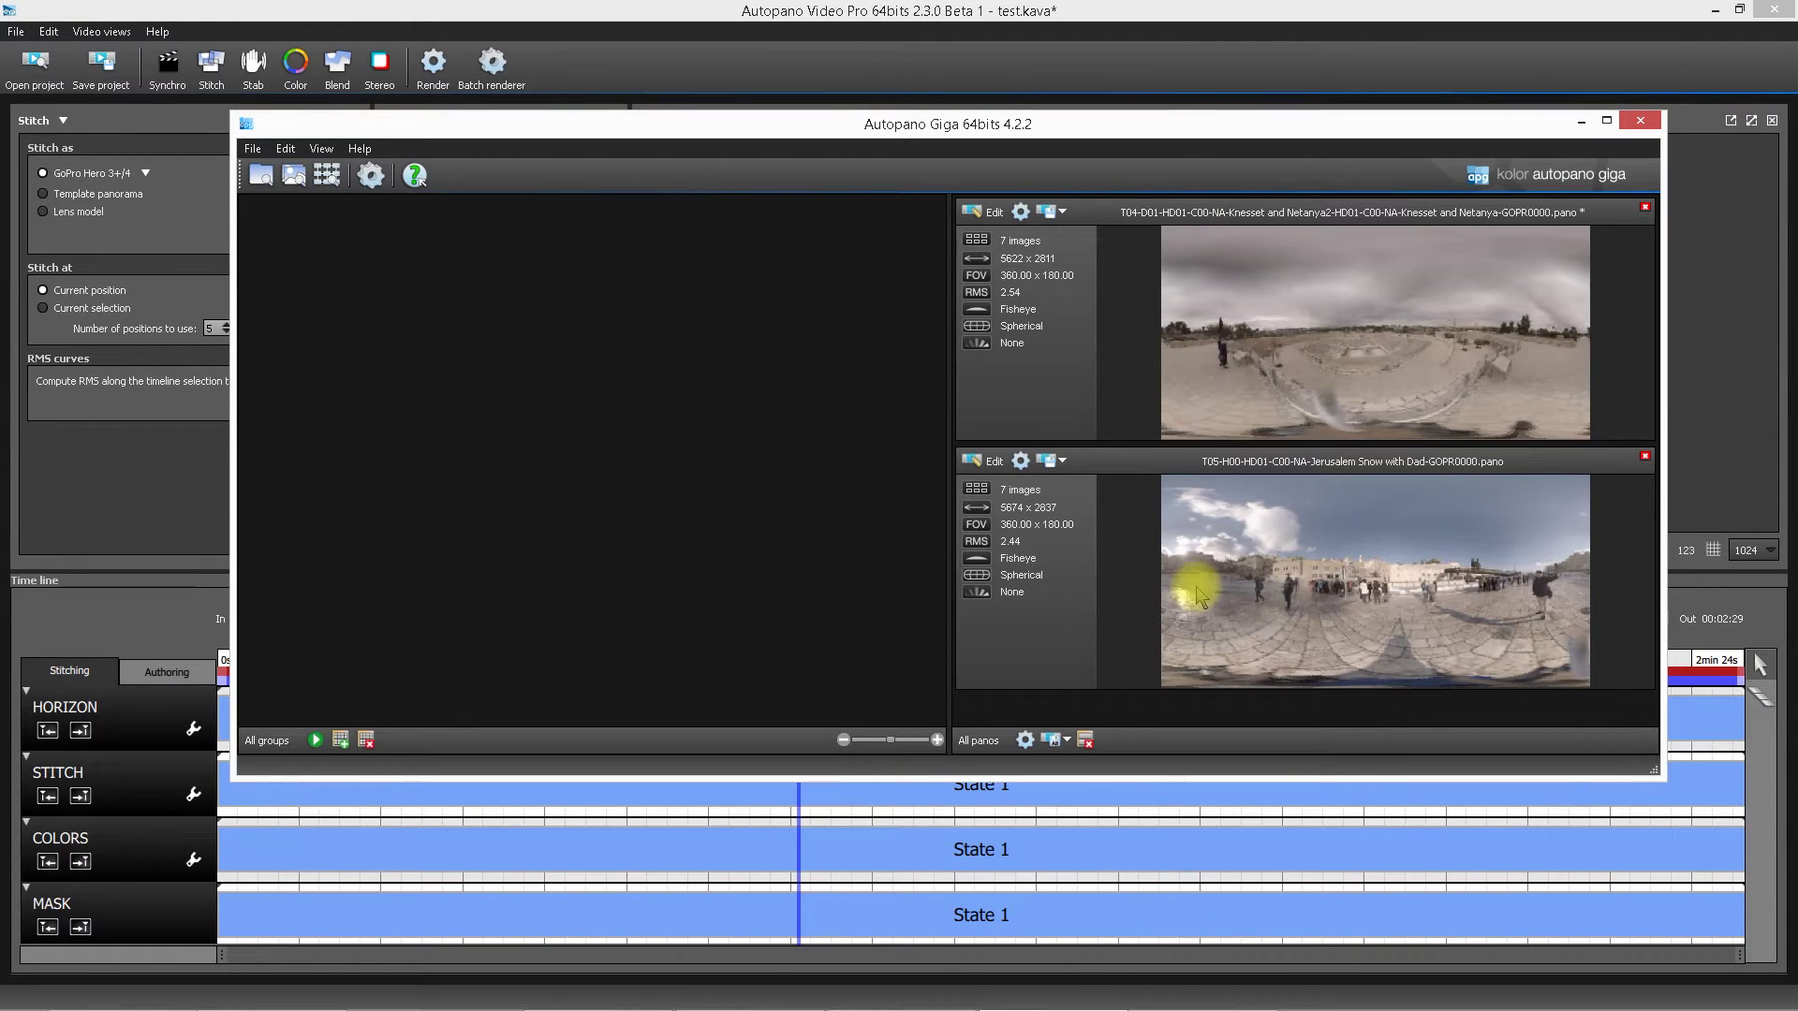
click(1204, 543)
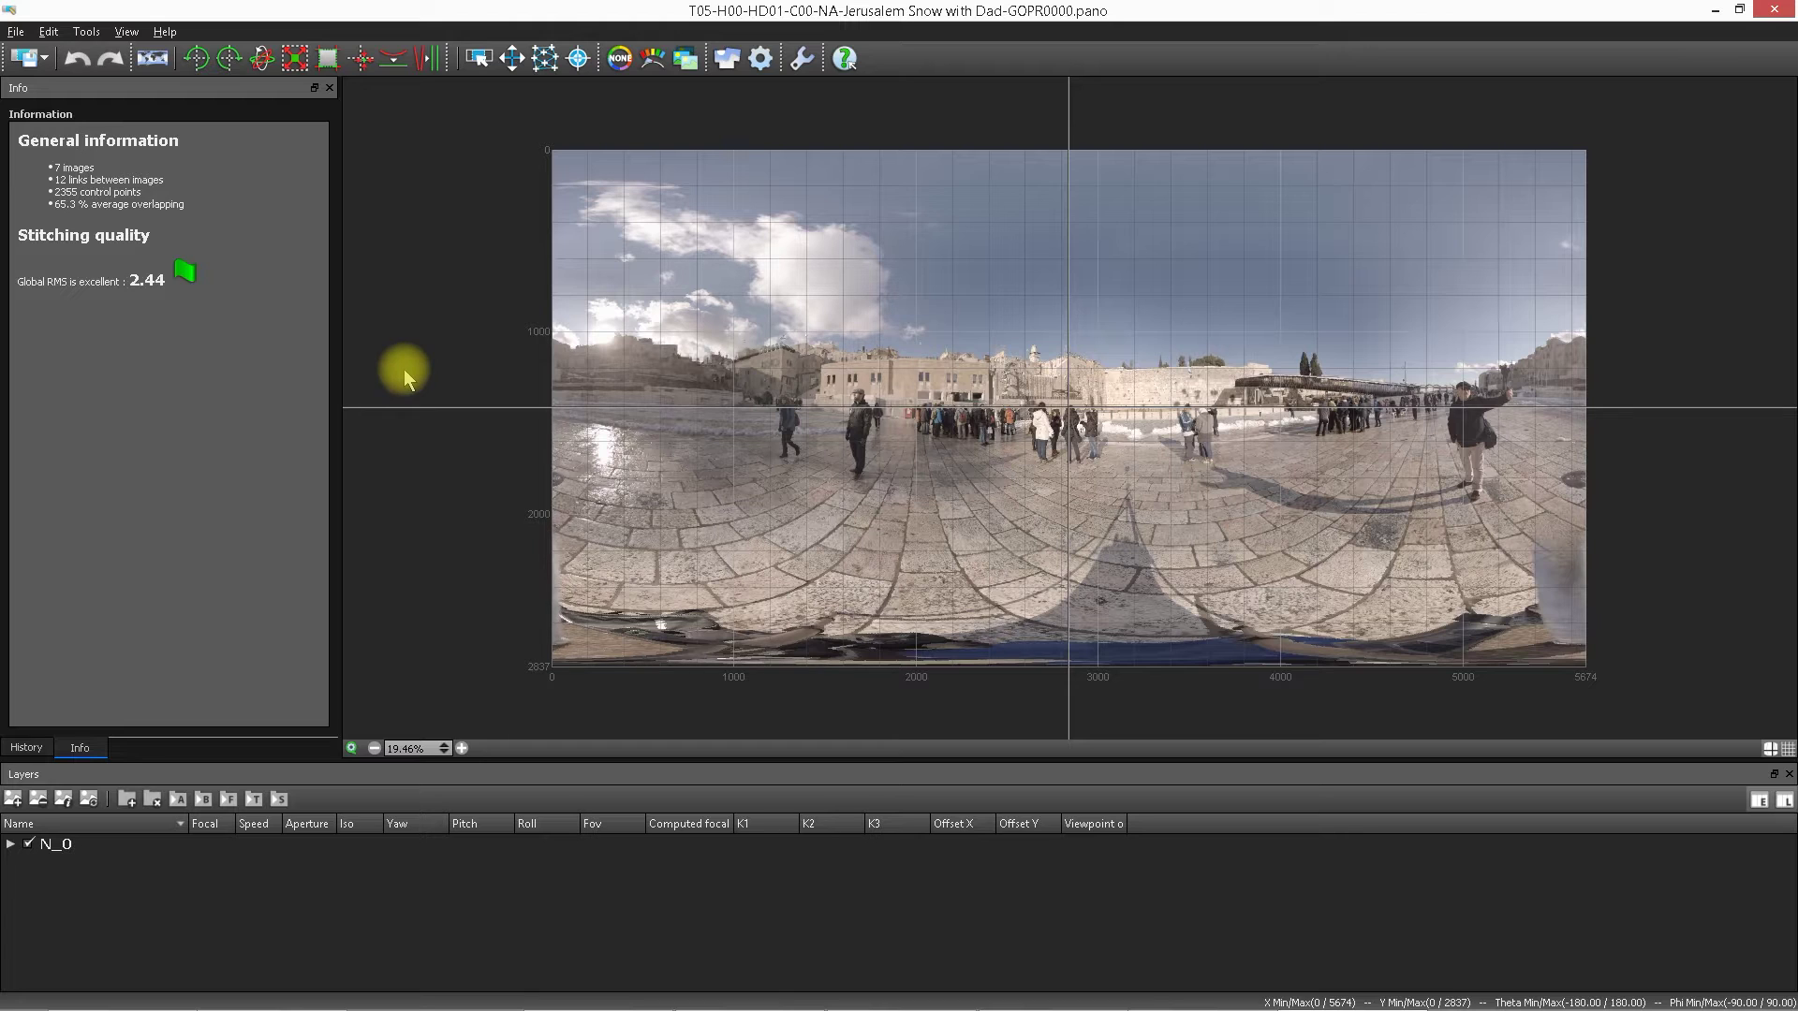
click(512, 62)
Step: Drag the panorama sideways until the crowd at the Western Wall sits near the centre
drag(1299, 400, 1416, 385)
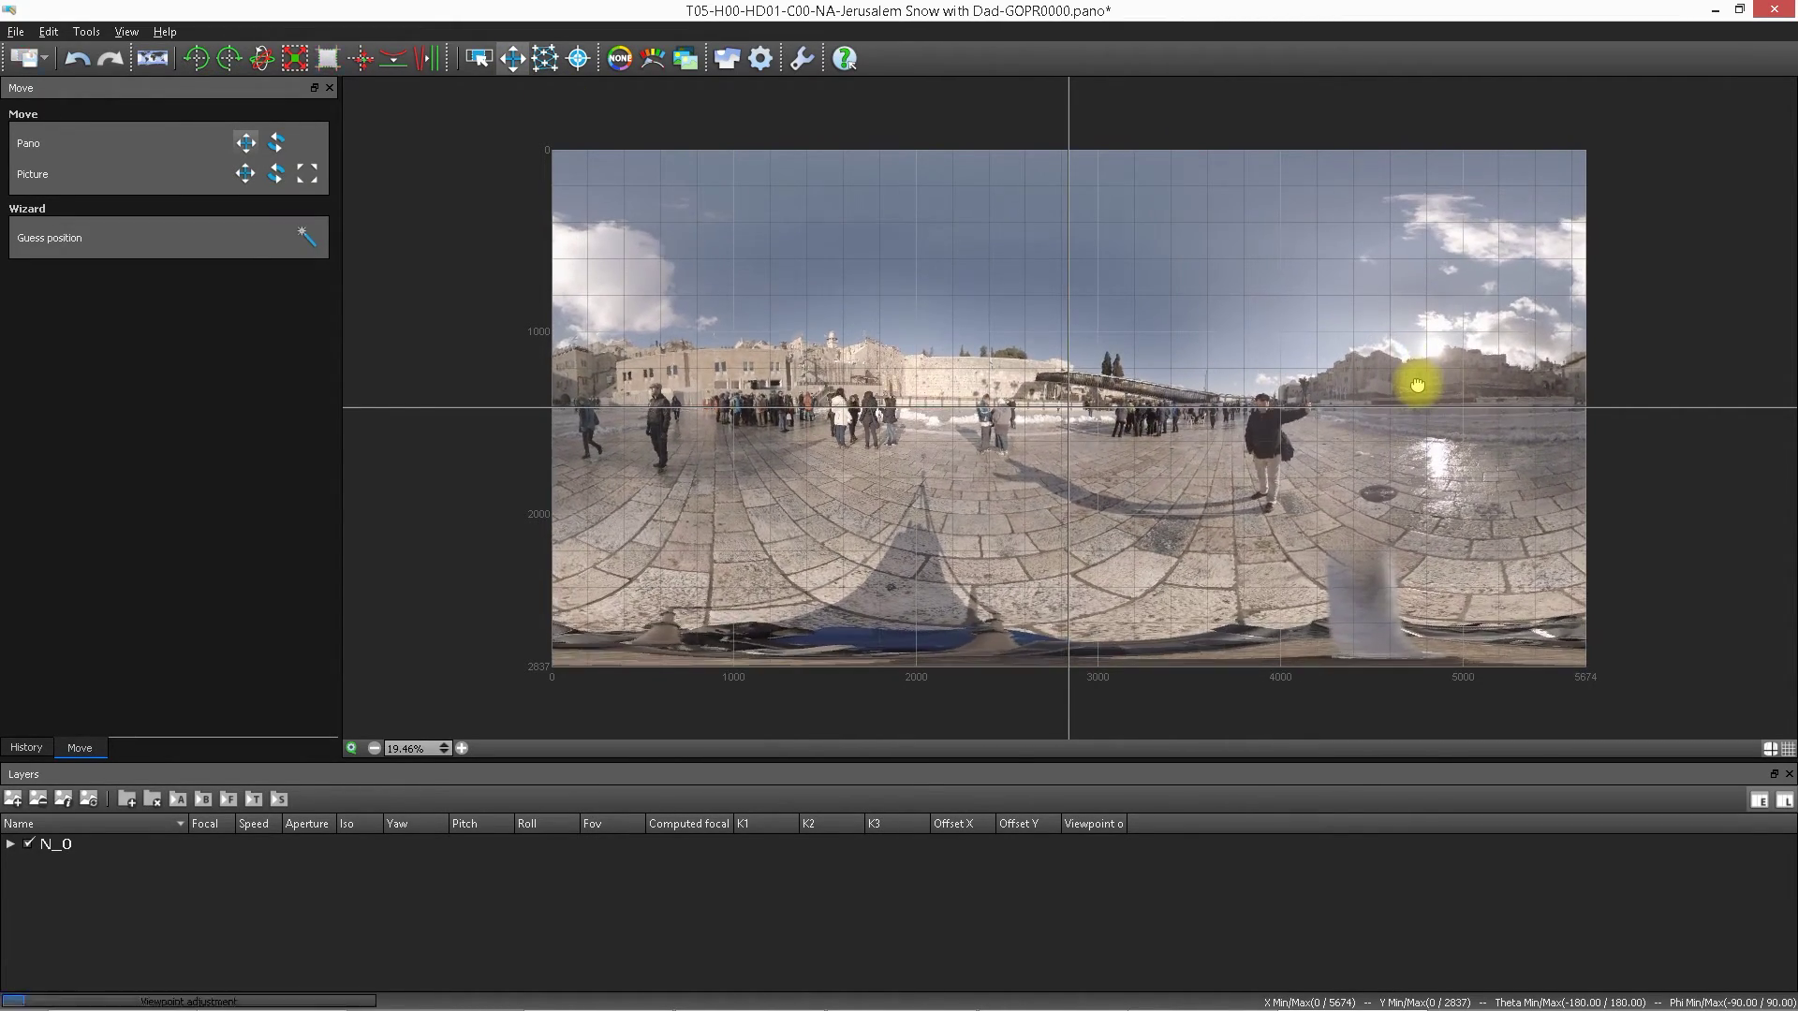
drag(843, 413, 840, 426)
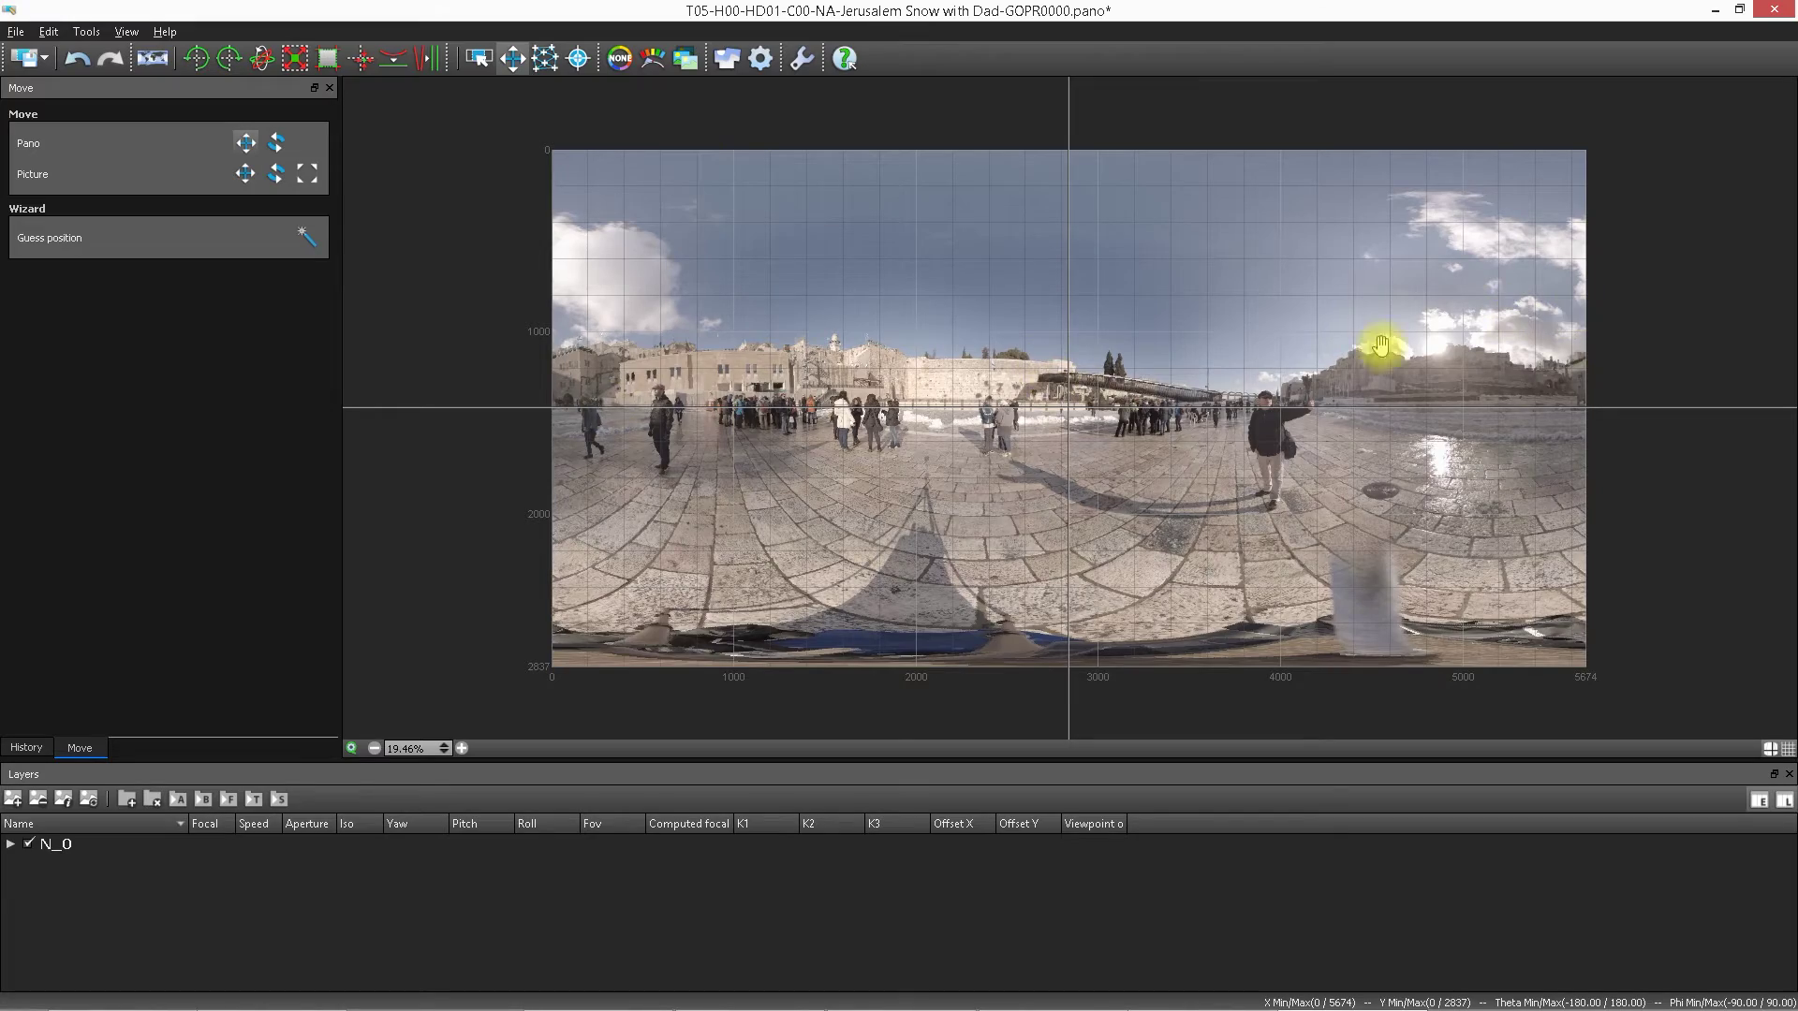
drag(1270, 412, 1361, 408)
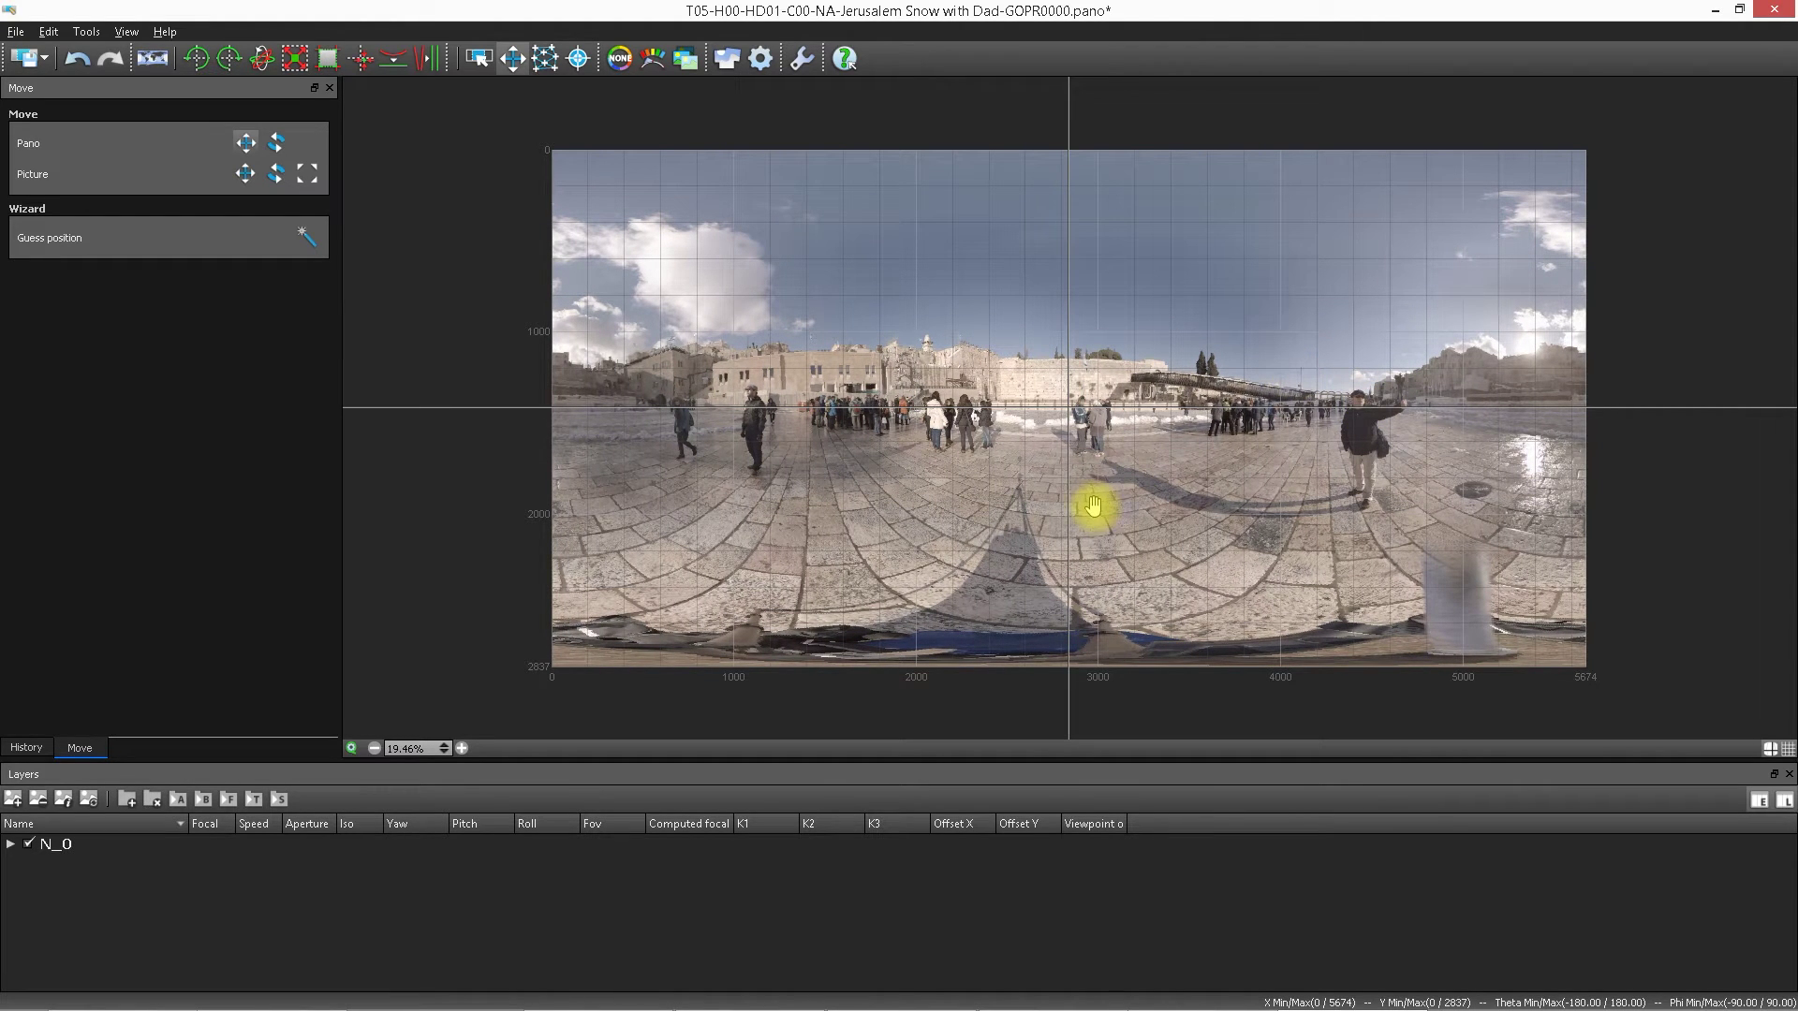
drag(1196, 401, 1208, 408)
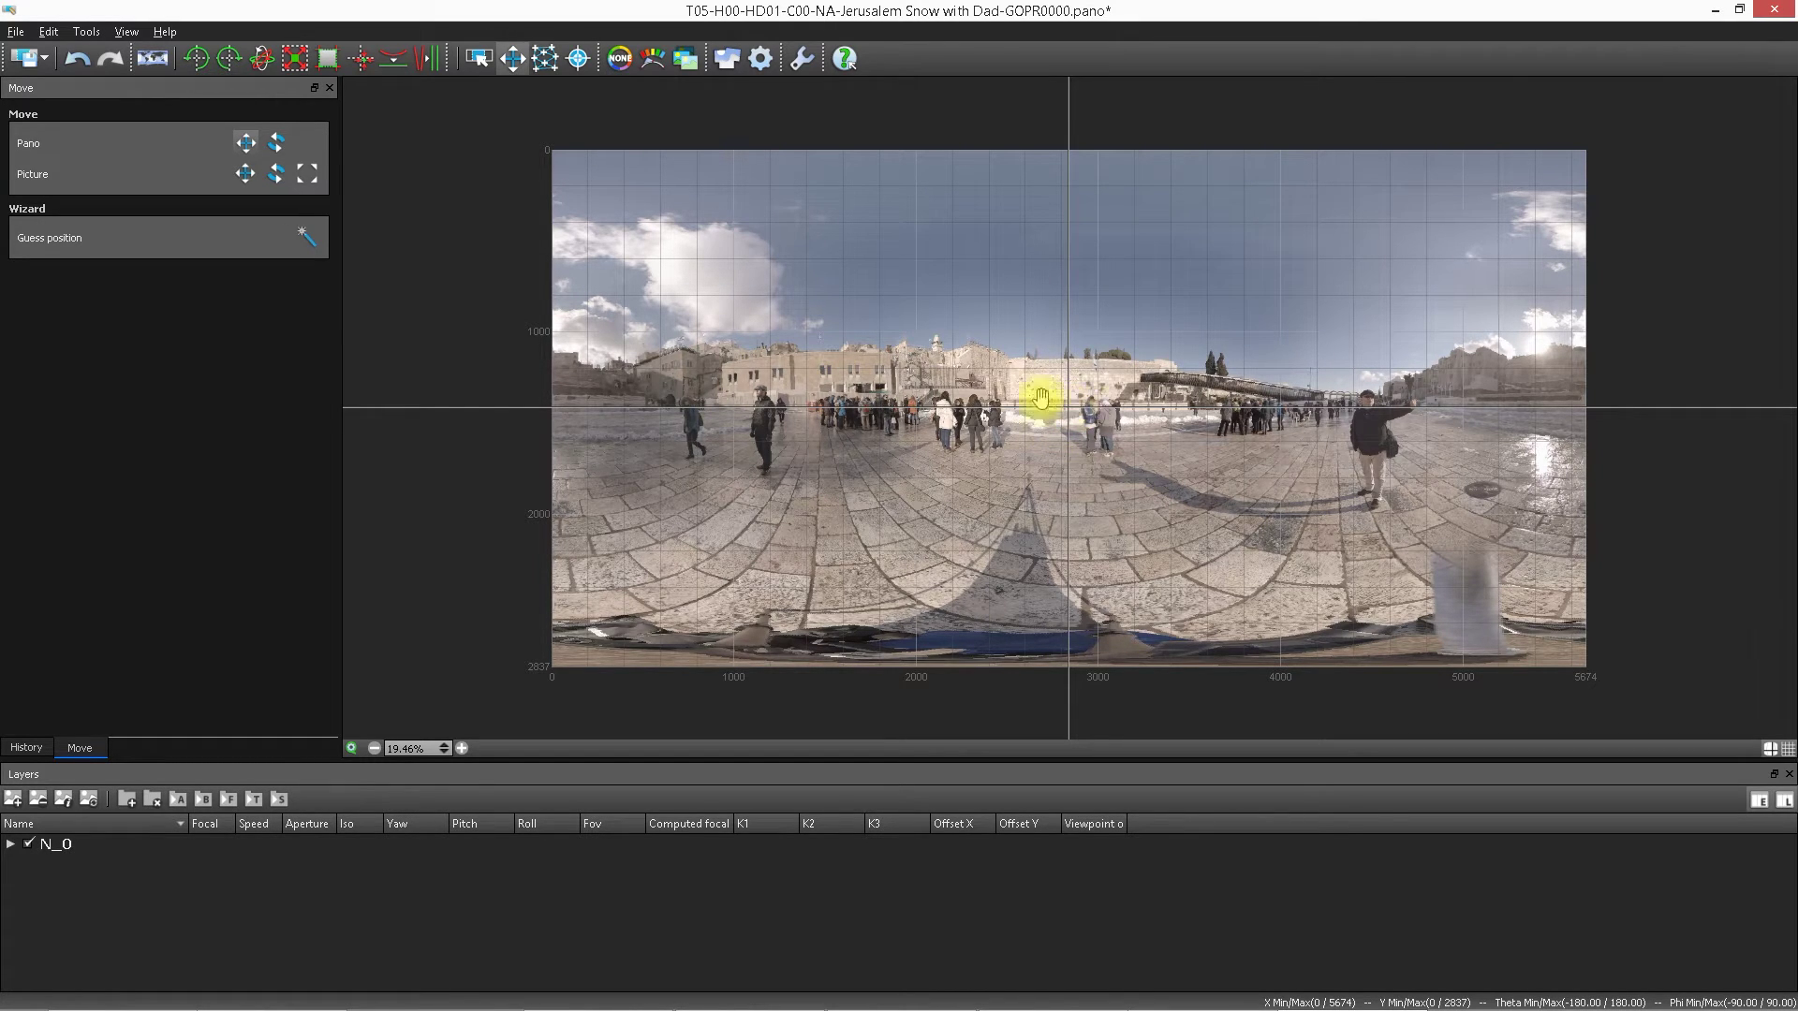
Step: Open Mask edition on the plaza panorama and turn on Preview to show the image seams
click(580, 62)
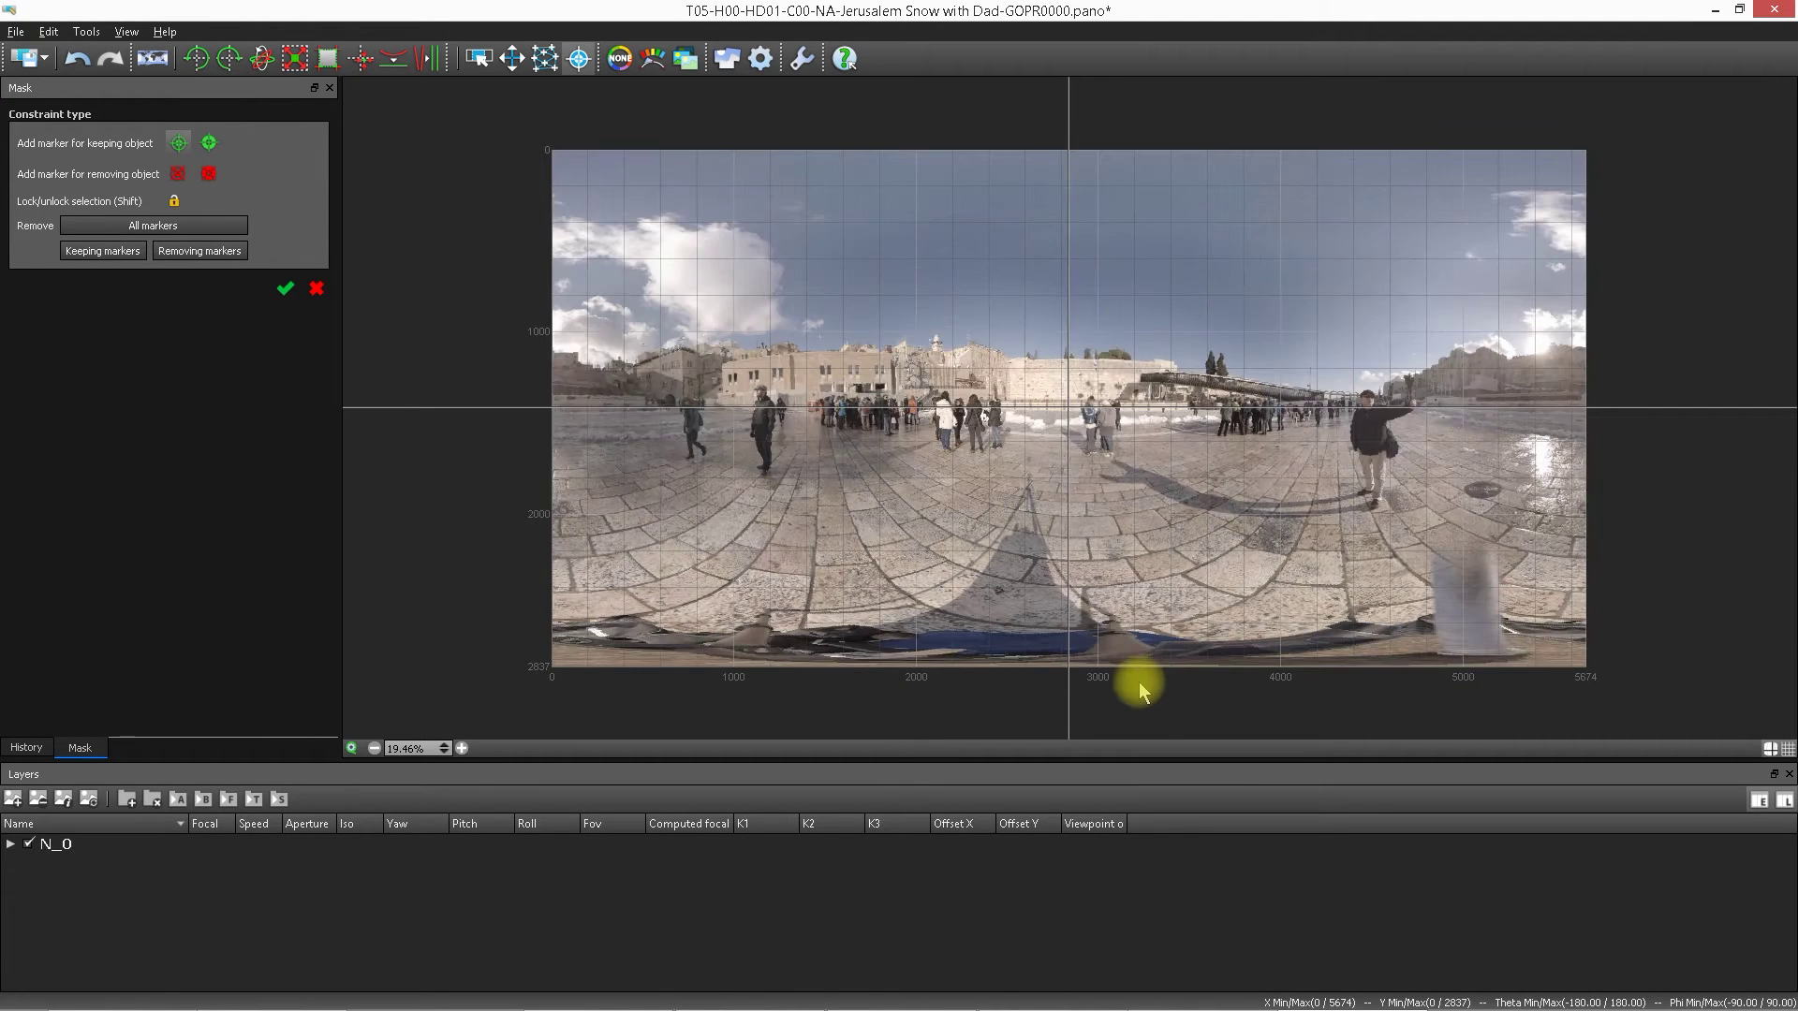
click(353, 749)
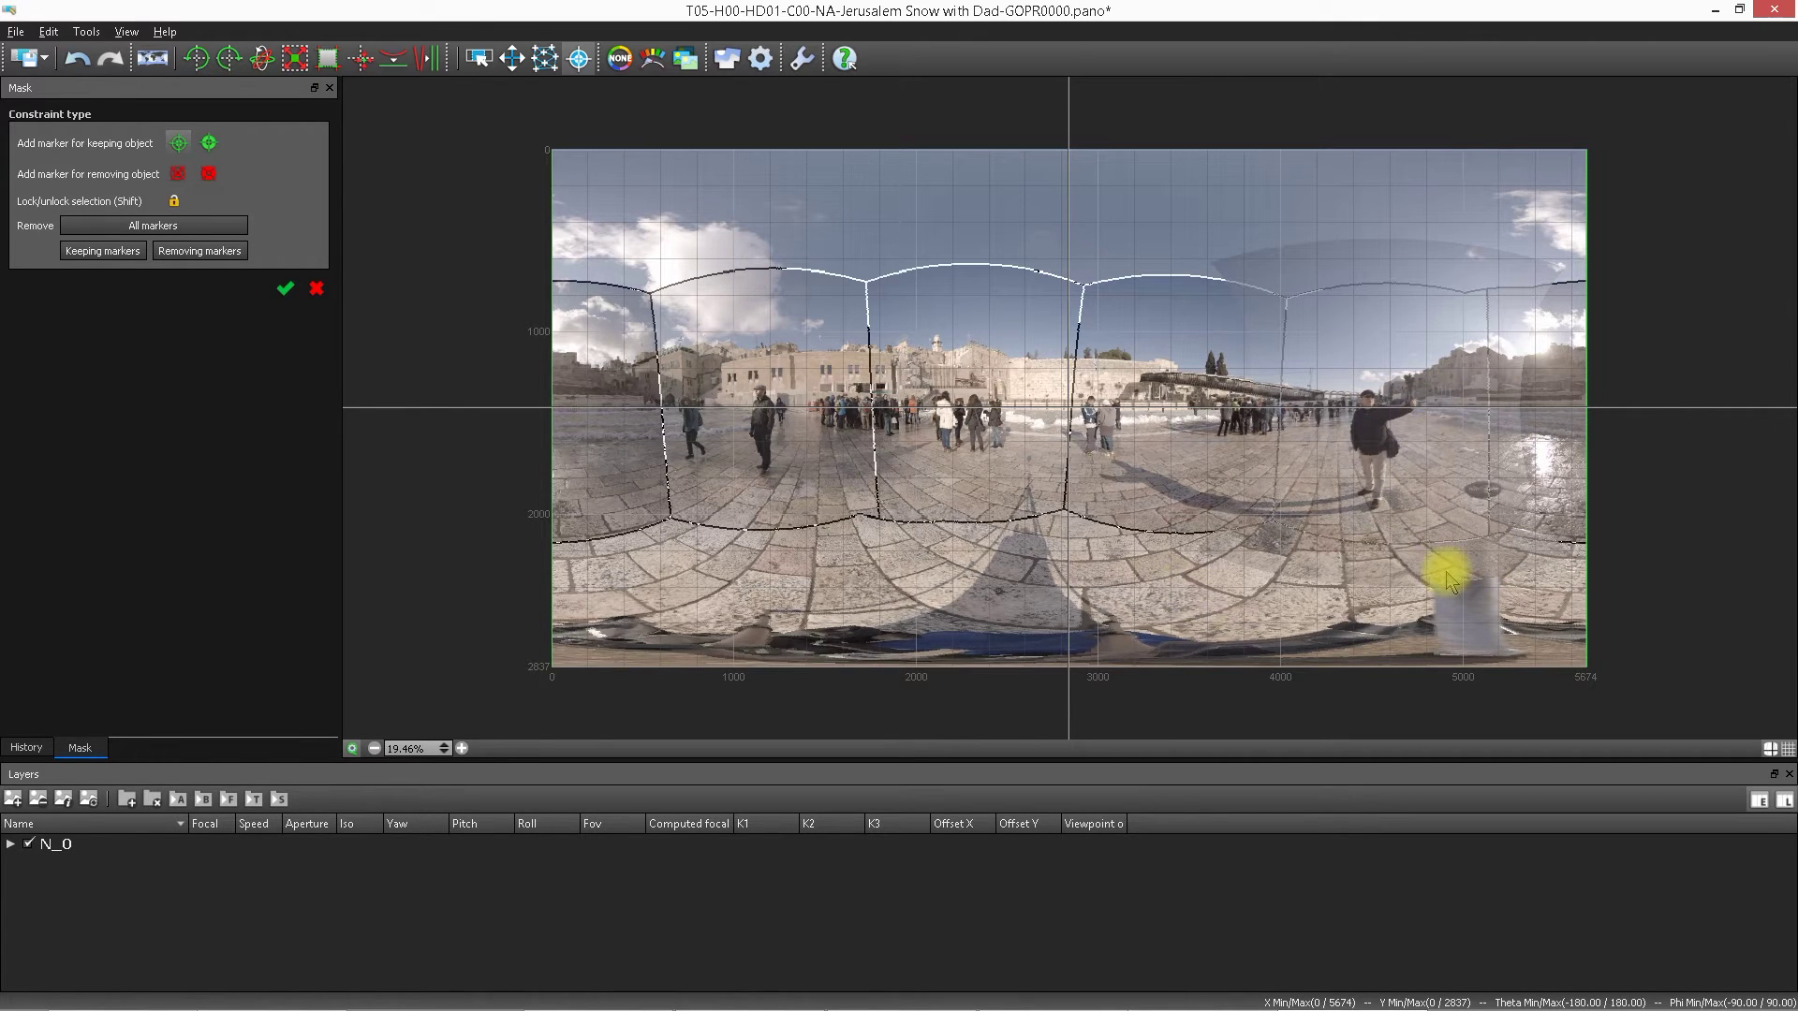
Step: Place keep markers on the walking man, the wall crowd, the right-side people and two sky spots
click(1447, 566)
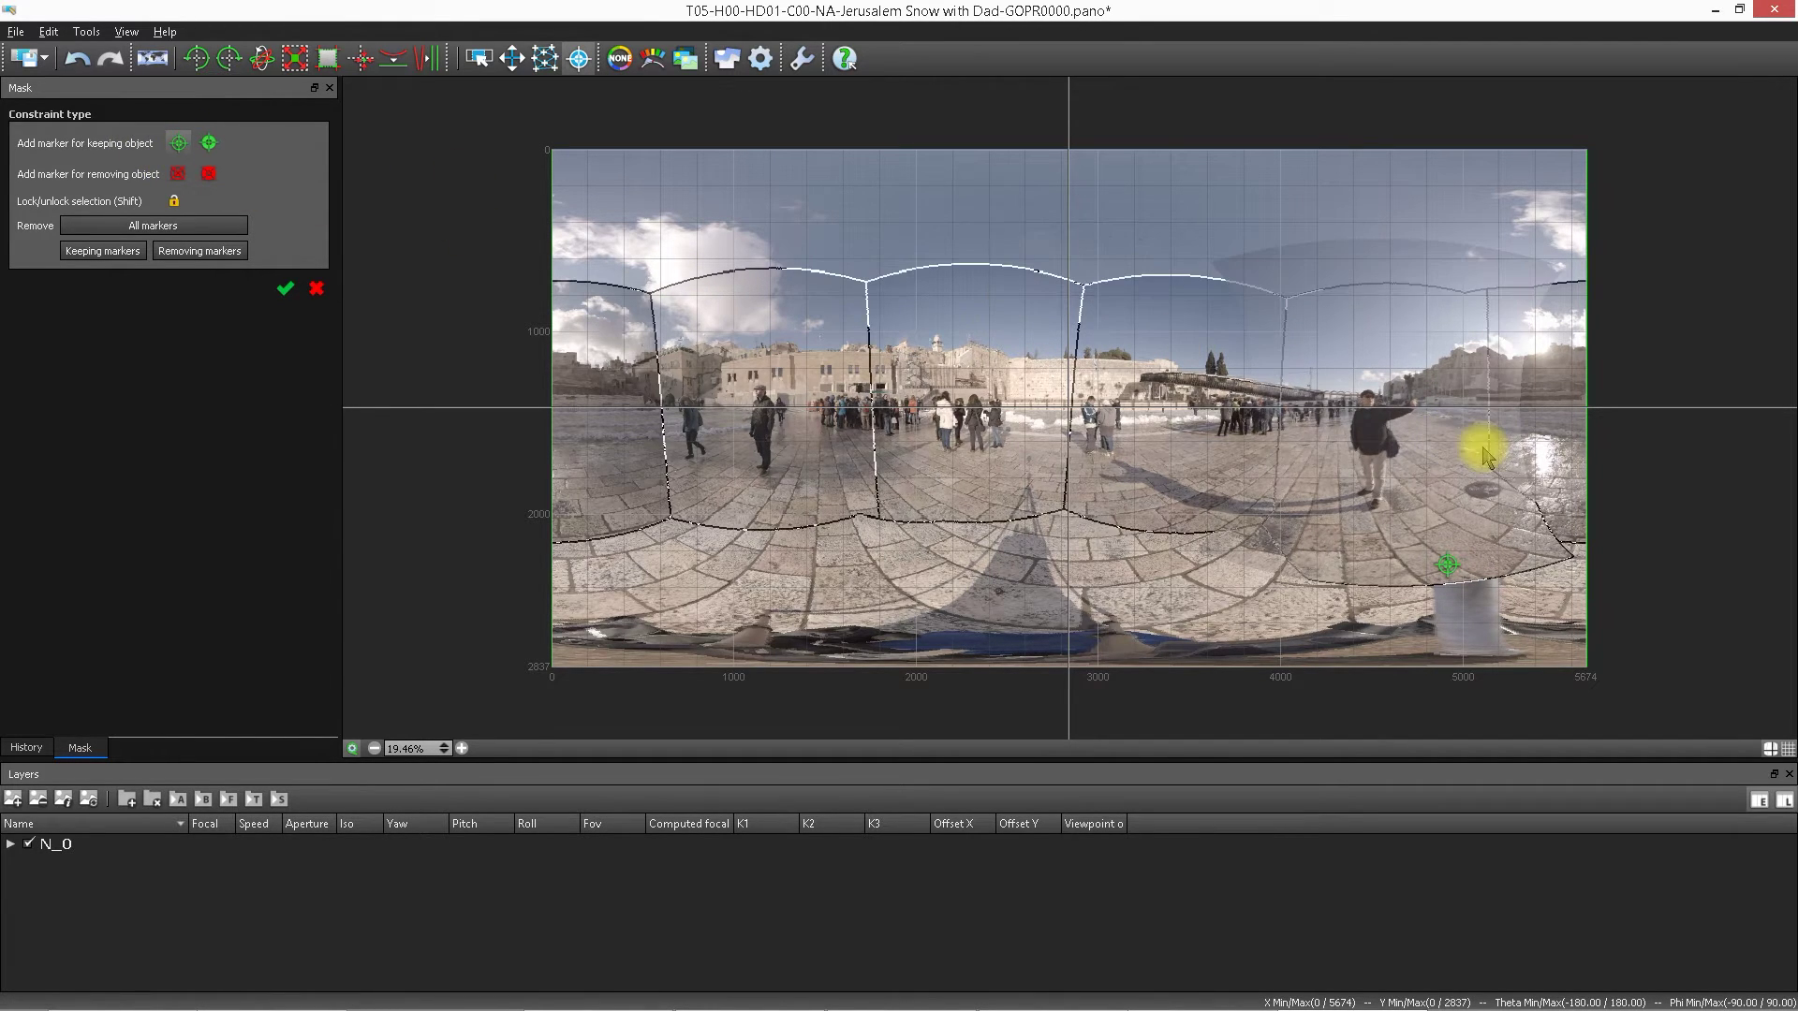
mouse_move(1447, 562)
mouse_down()
mouse_move(1410, 482)
mouse_move(1451, 554)
mouse_up()
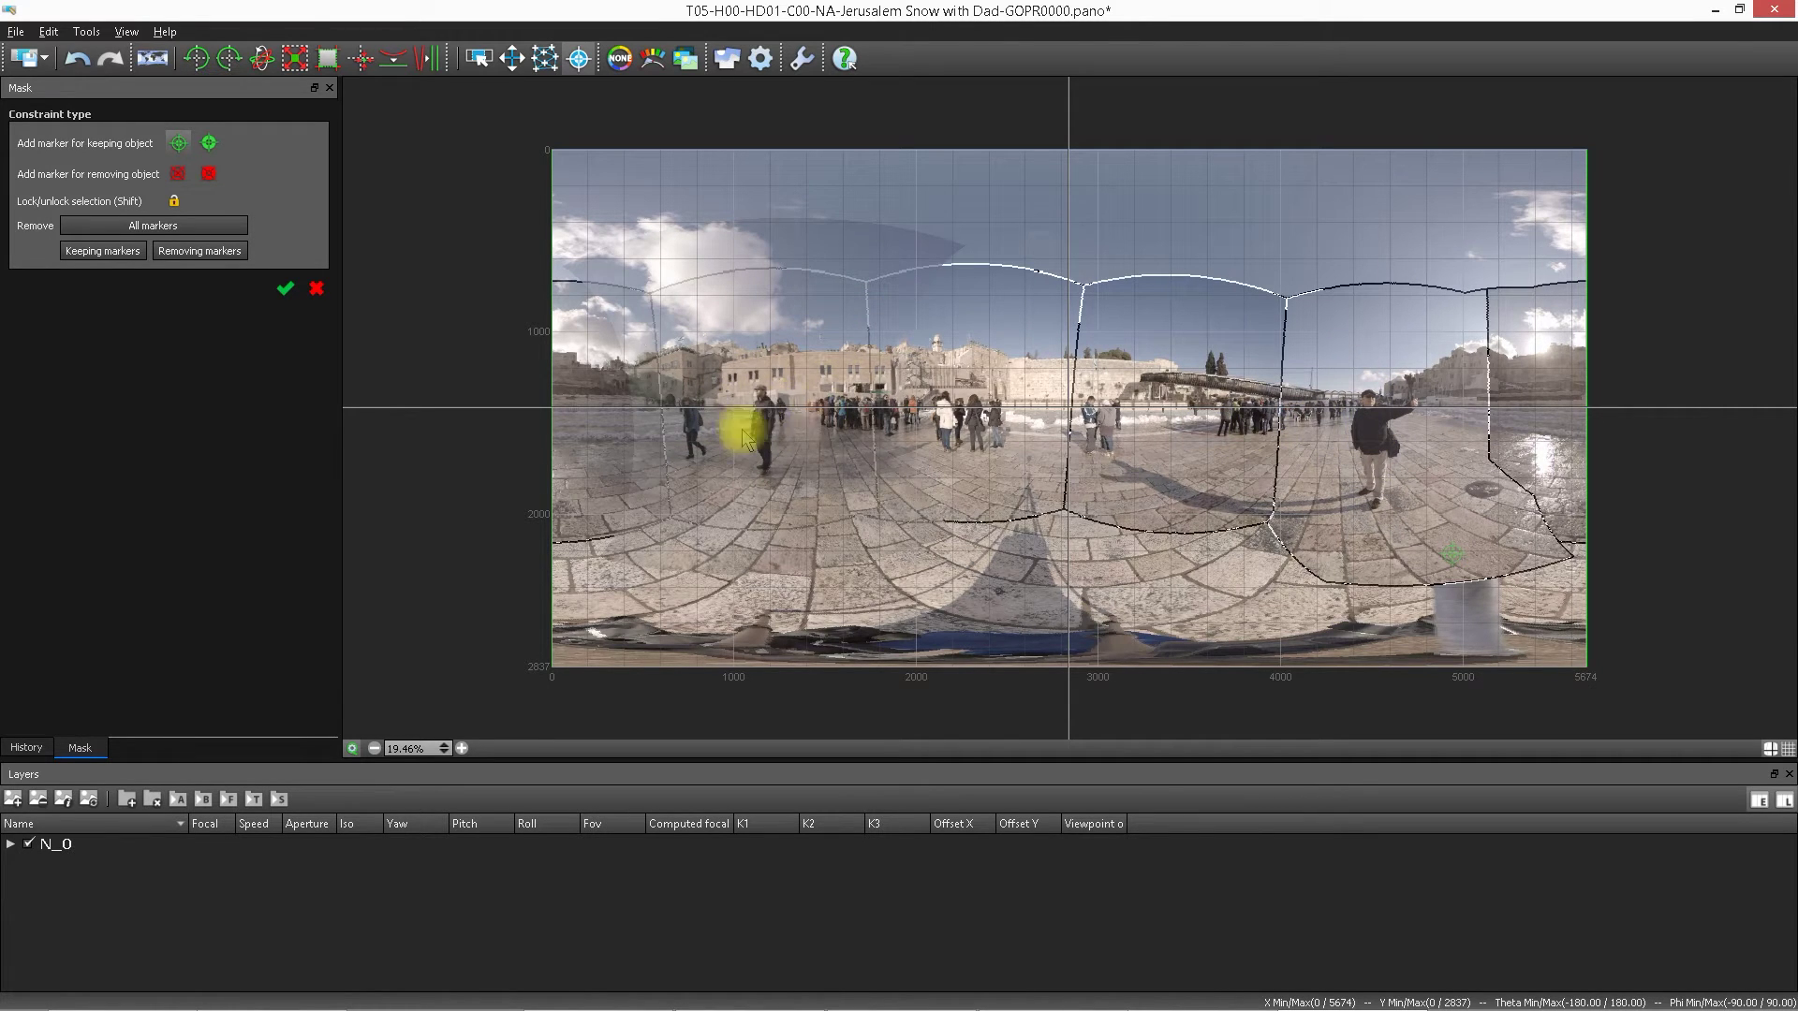
click(691, 423)
click(873, 418)
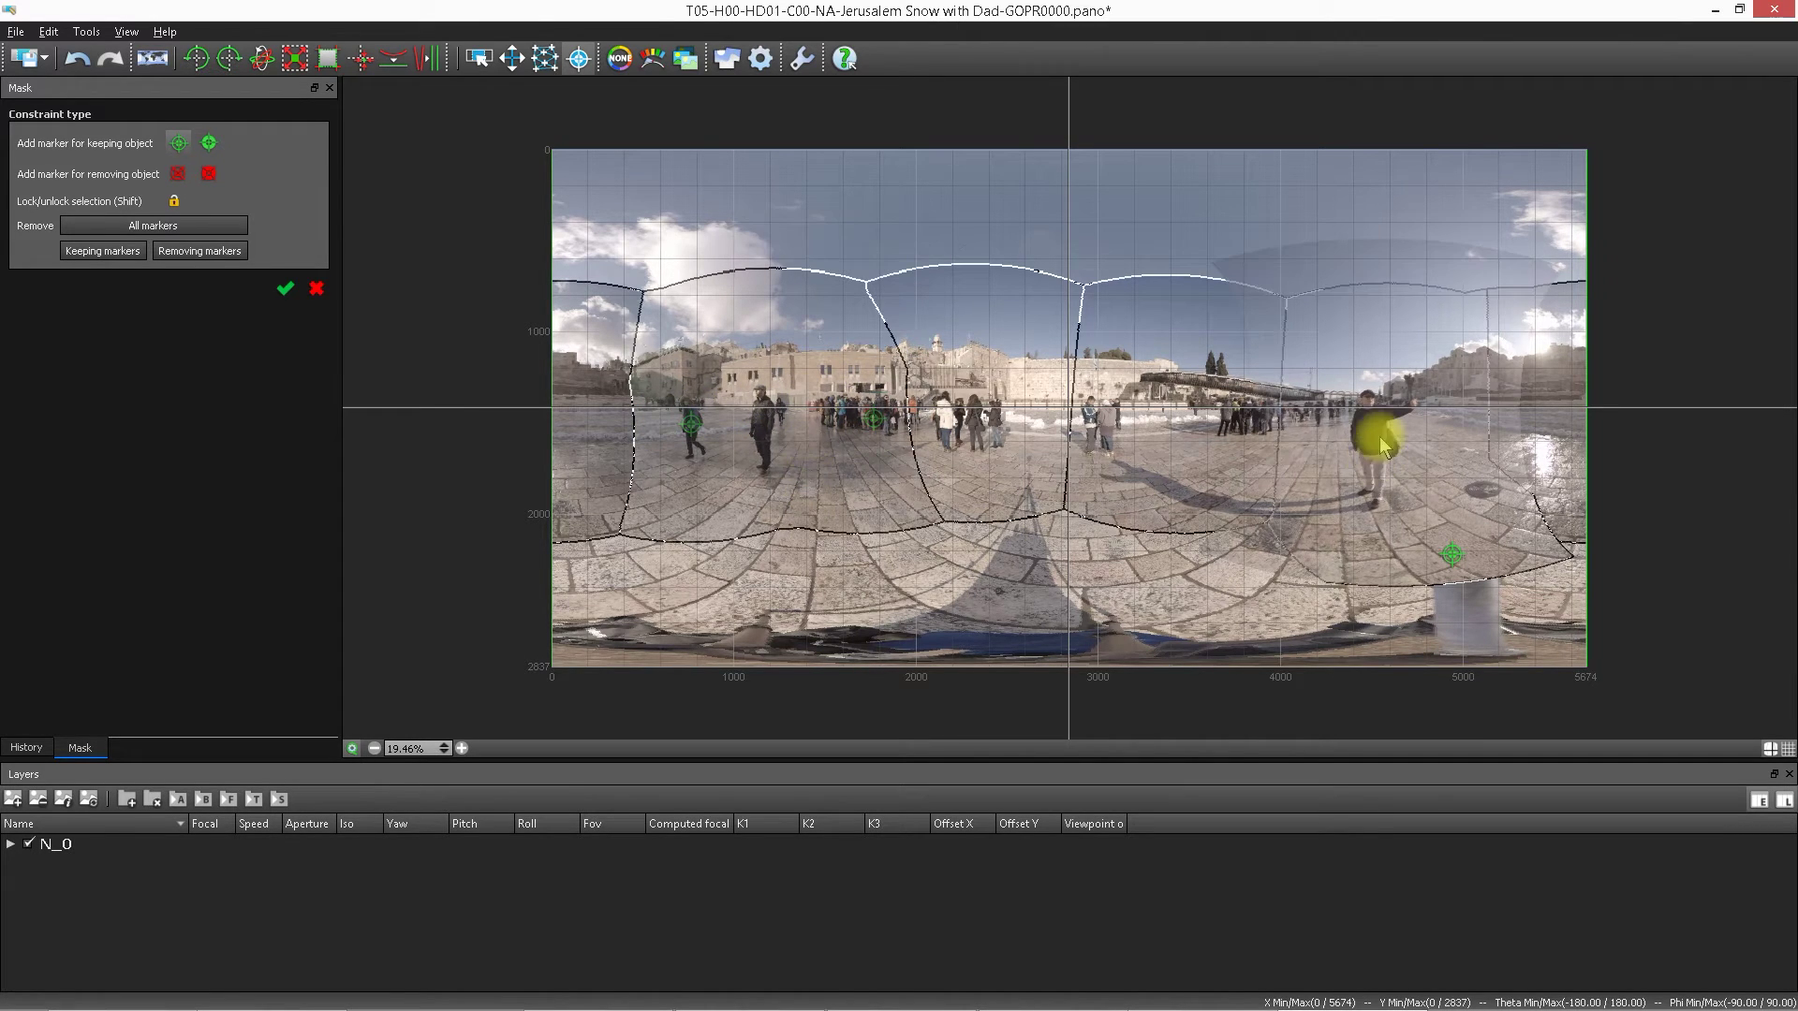
click(1289, 426)
click(1455, 424)
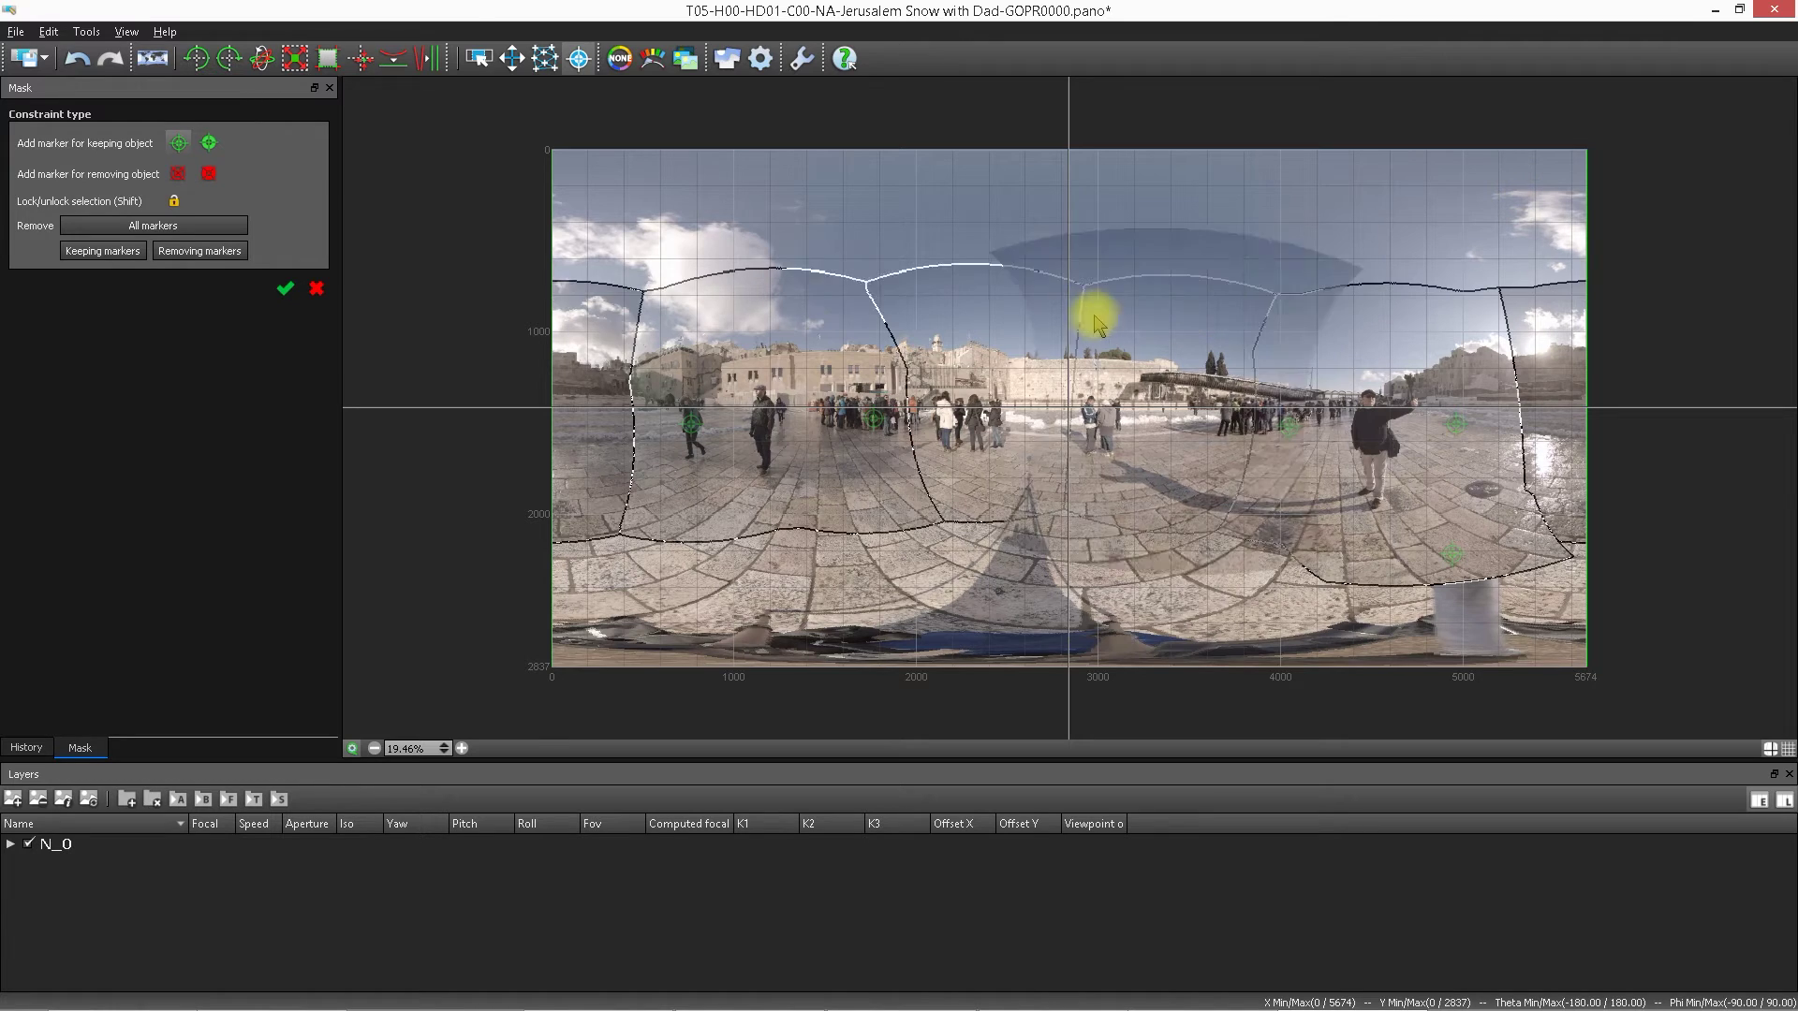
click(789, 304)
click(978, 281)
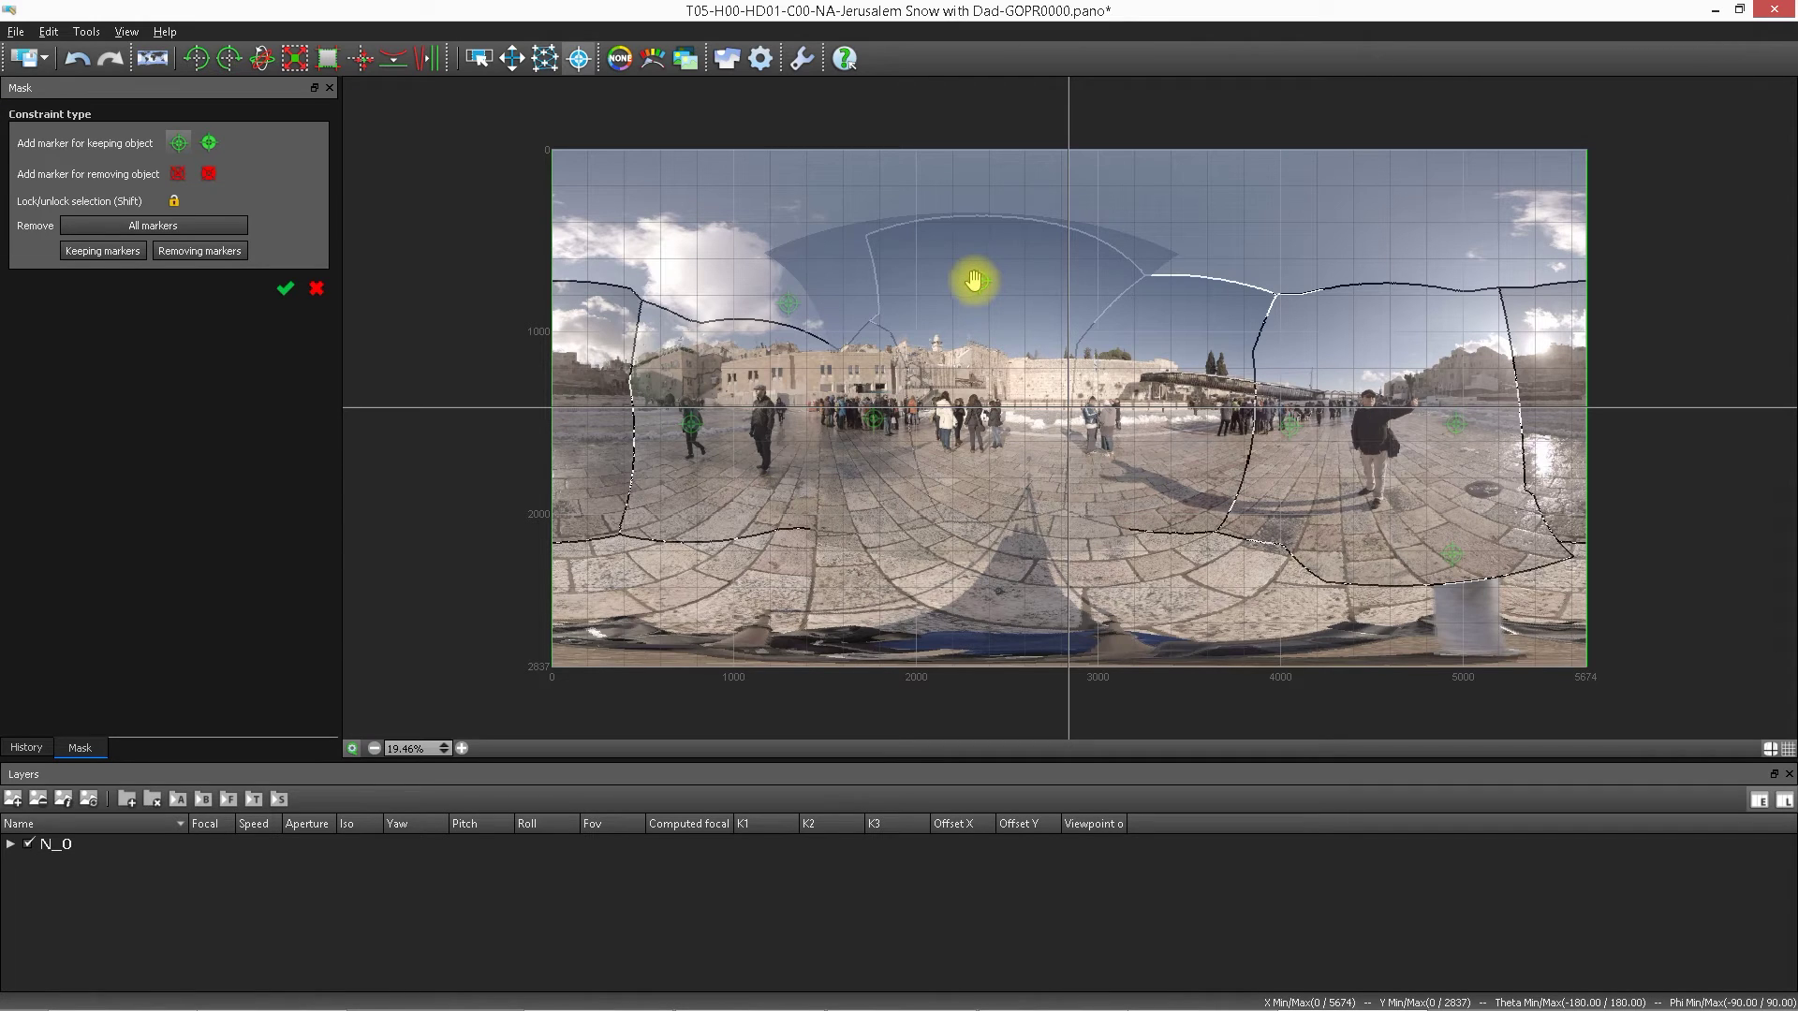
Step: Remove the lone keep marker in the sky
mouse_move(974, 281)
mouse_down()
mouse_move(991, 69)
mouse_move(1016, 81)
mouse_move(964, 290)
mouse_up()
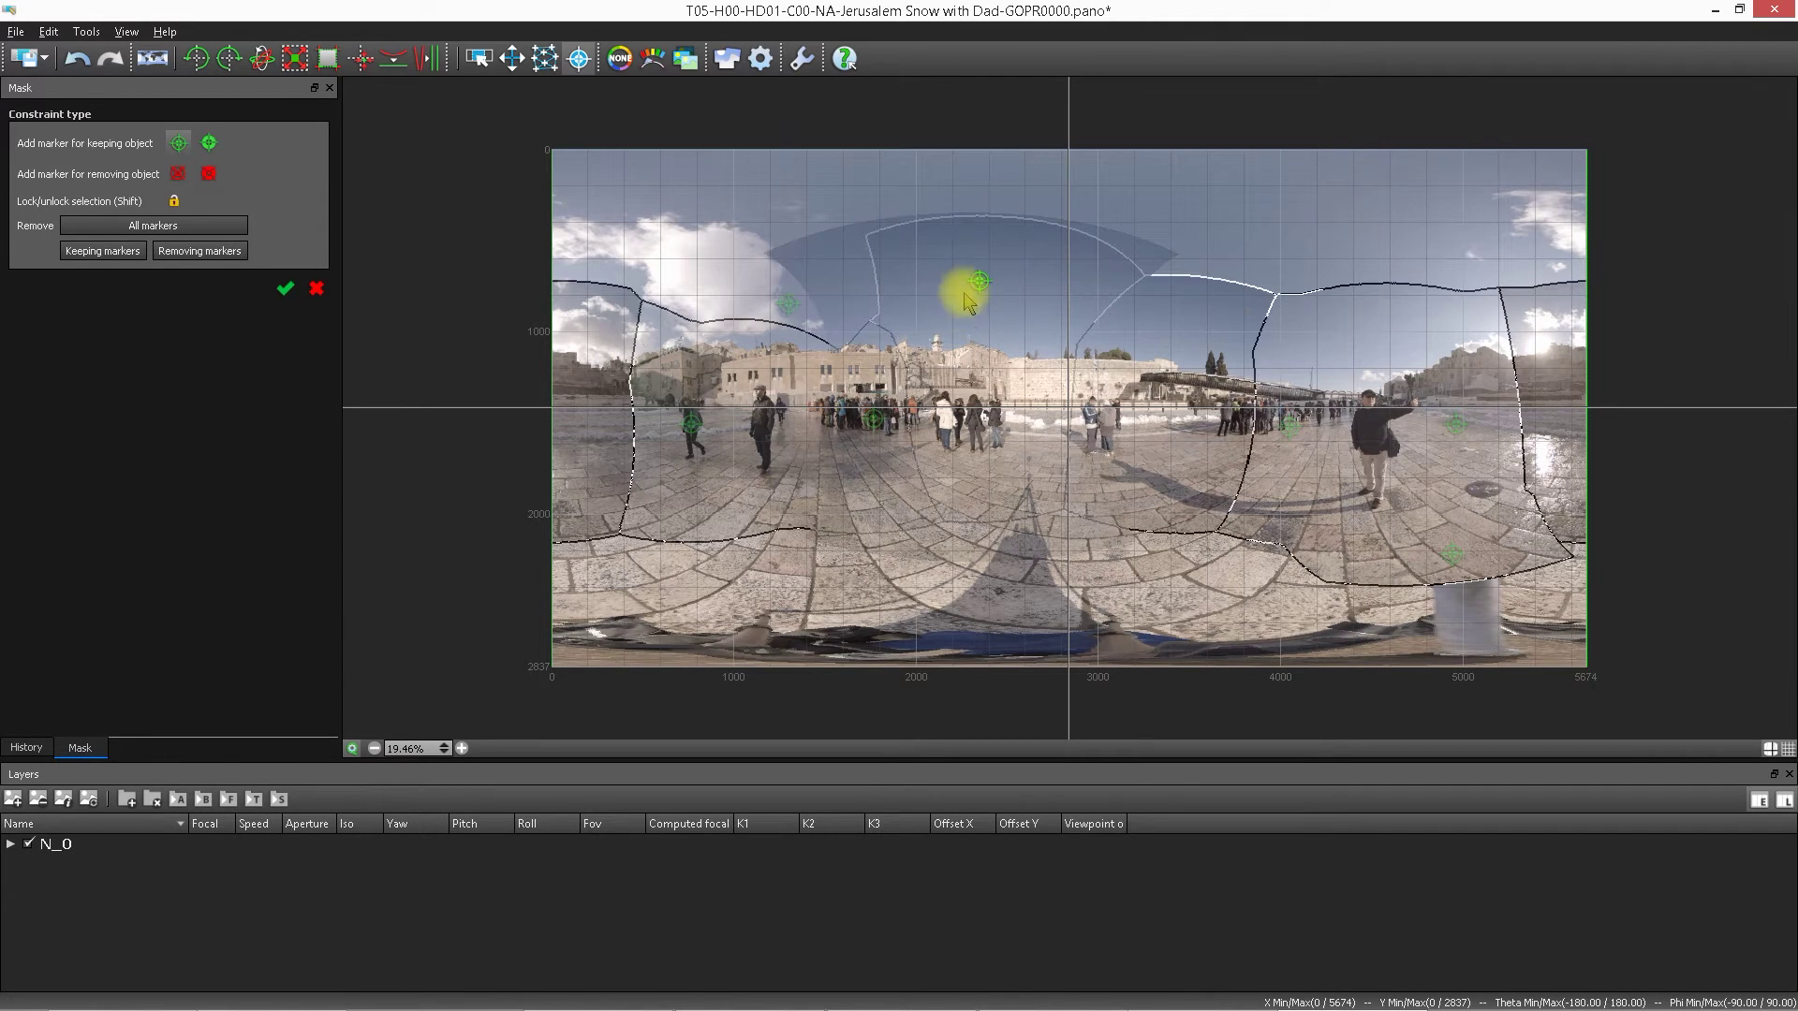
right_click(974, 282)
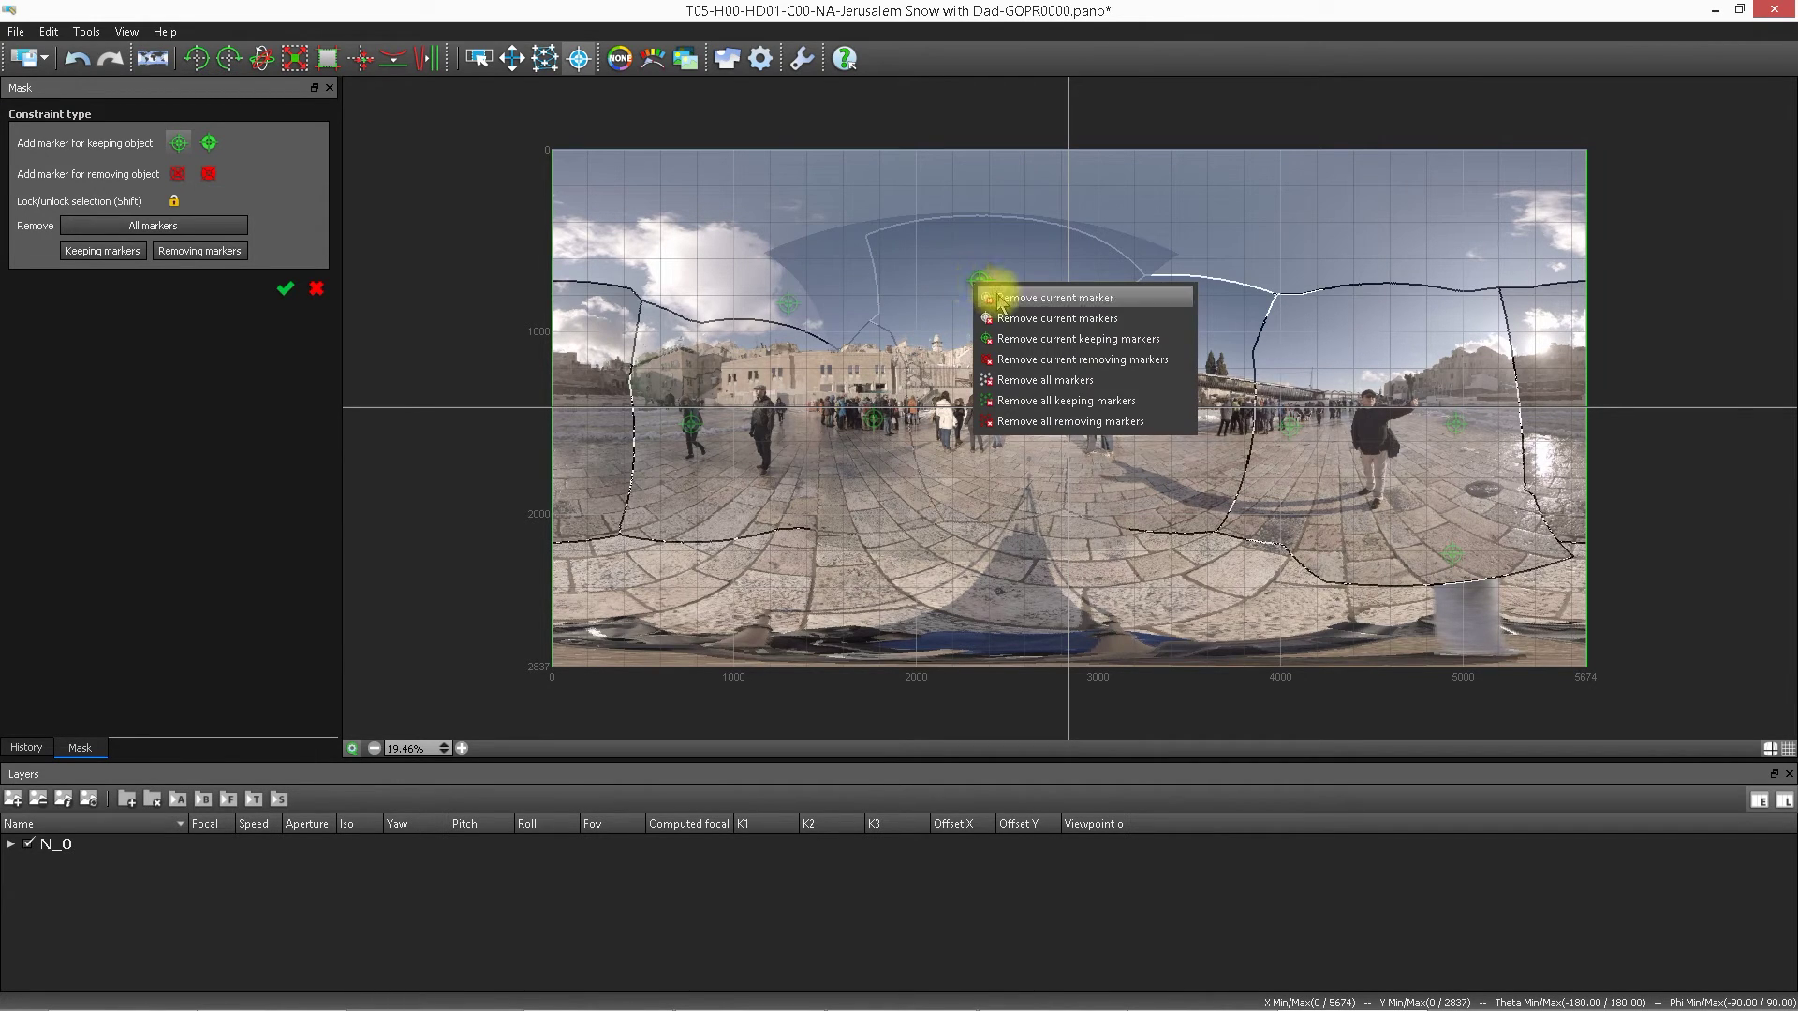
click(1048, 298)
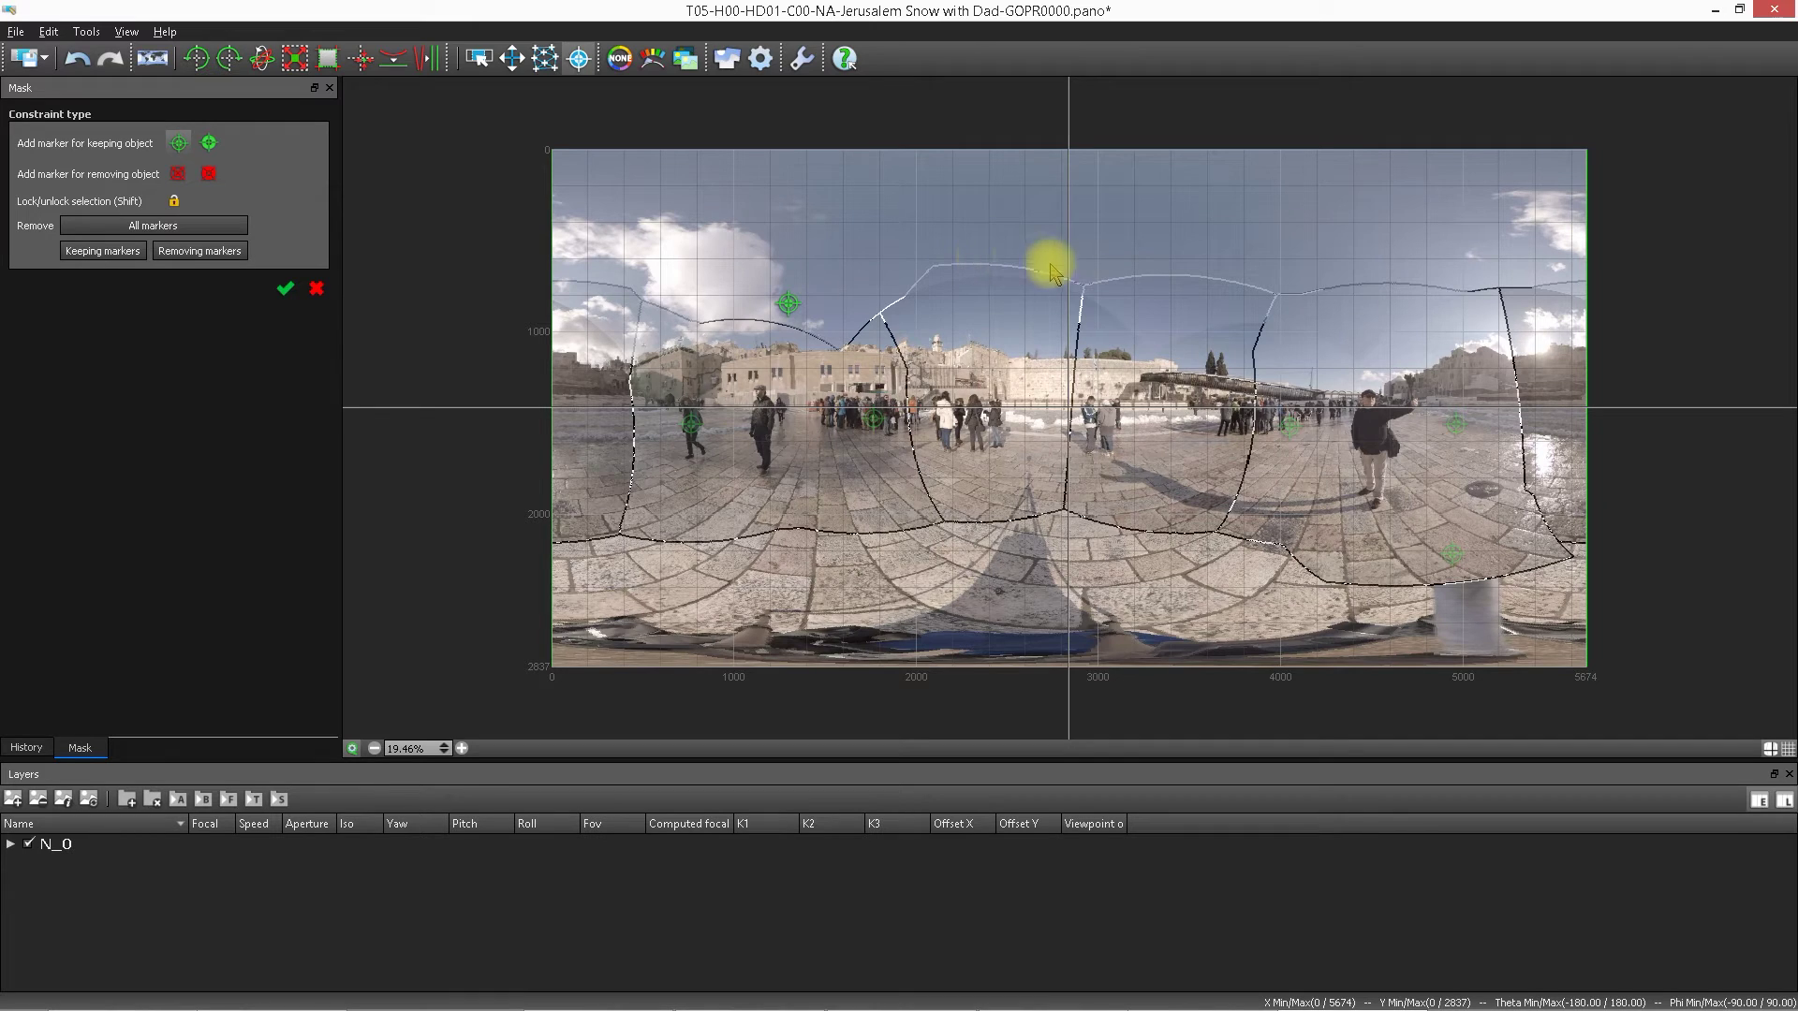
Step: Add keep markers in the sky above the wall, the right sky, and the left wall buildings
click(1148, 317)
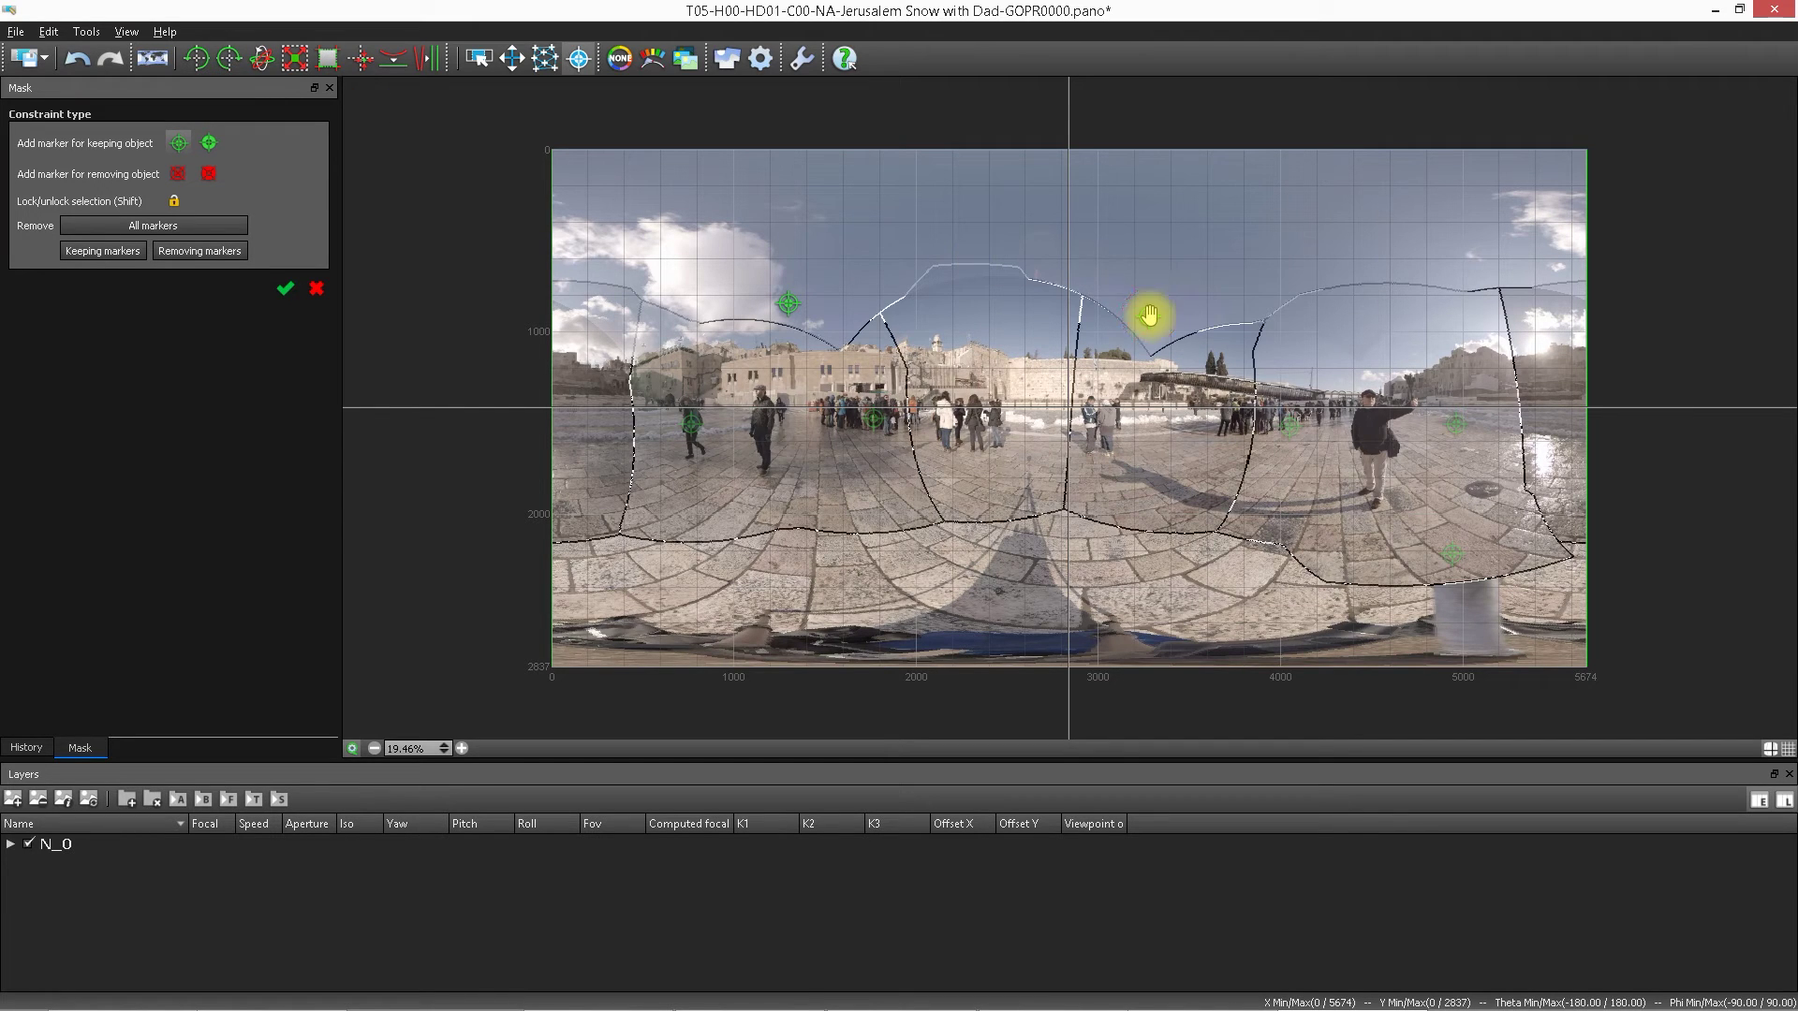
click(1365, 282)
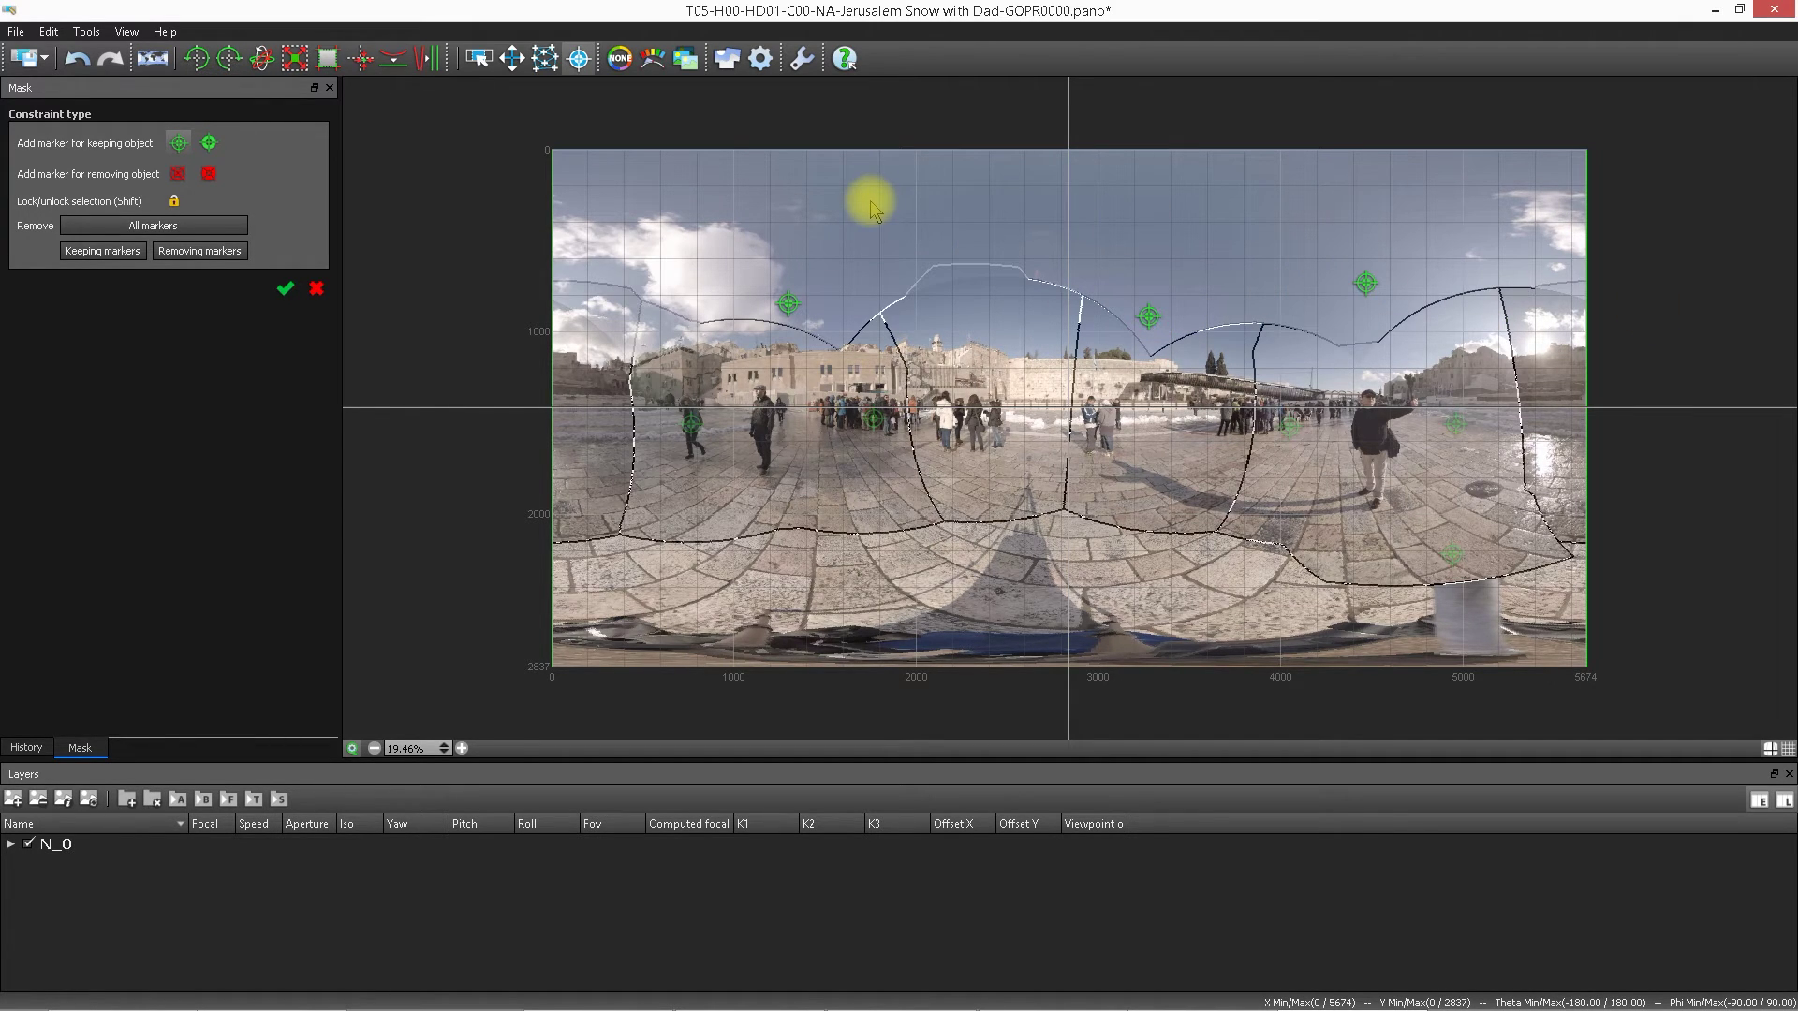
click(847, 358)
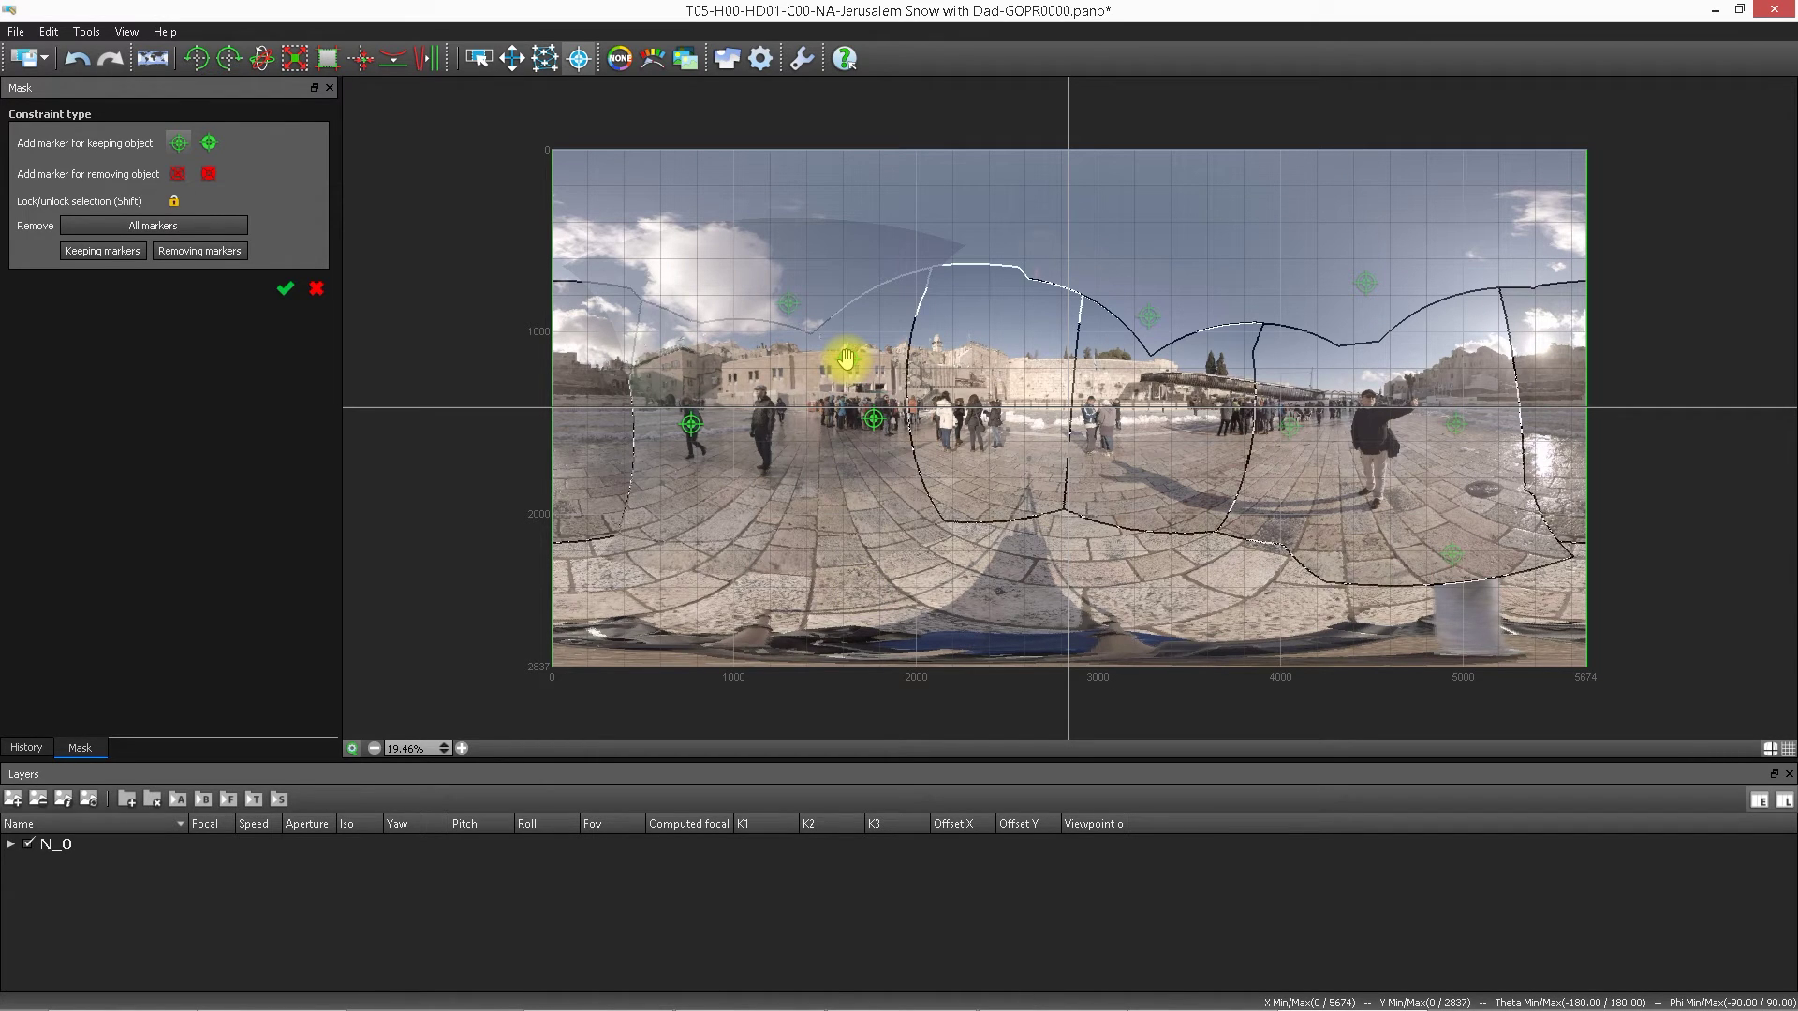
click(944, 358)
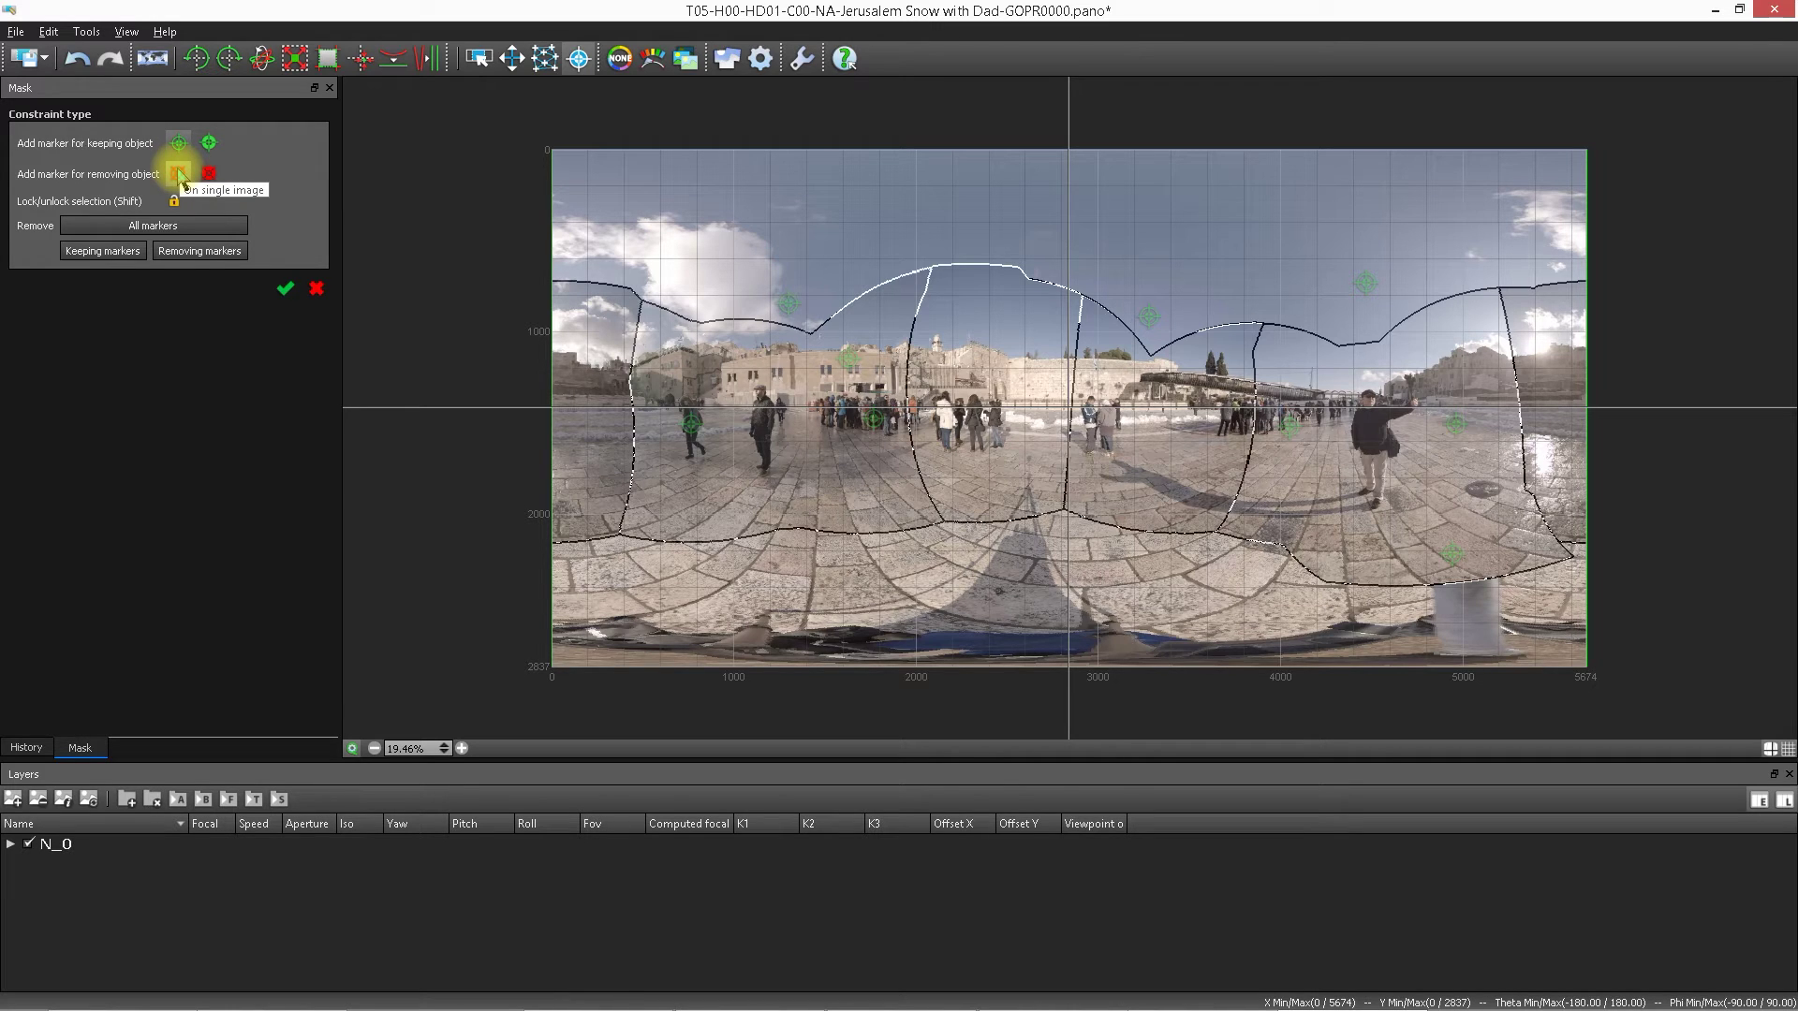
click(180, 144)
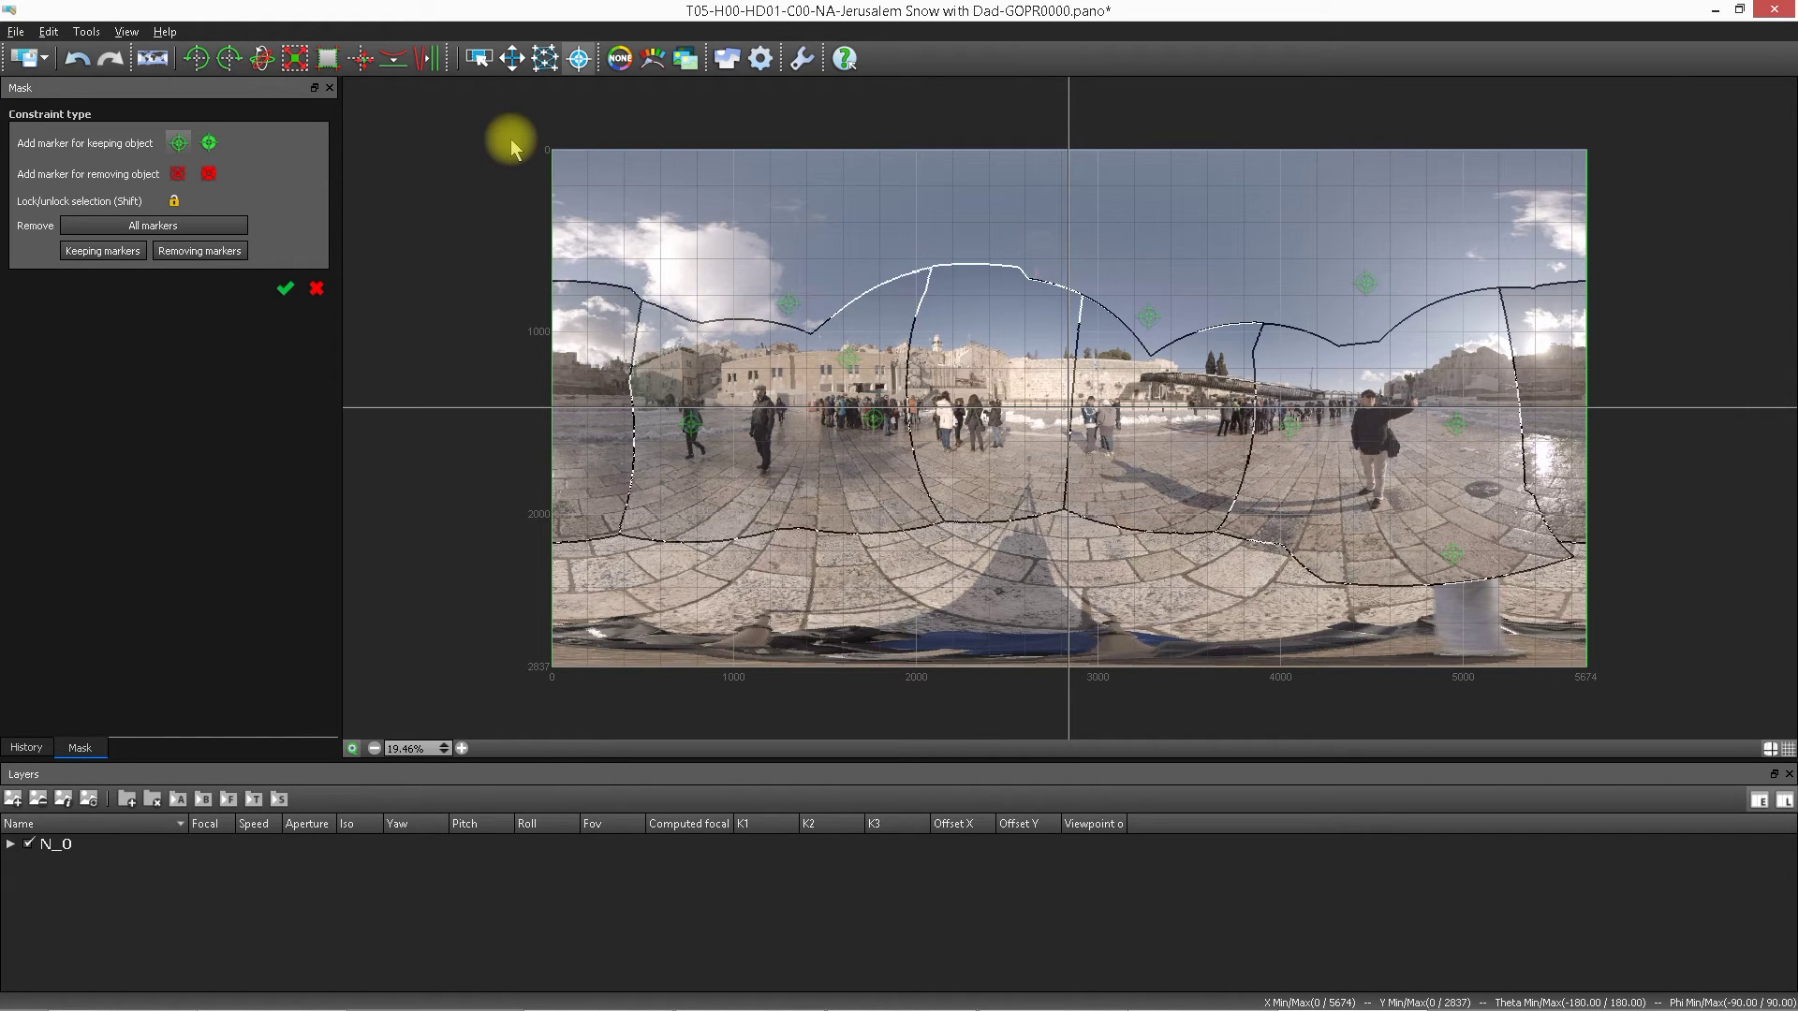
Step: With the Verticals tool, replace a misplaced line with one along the left building's edge
click(432, 62)
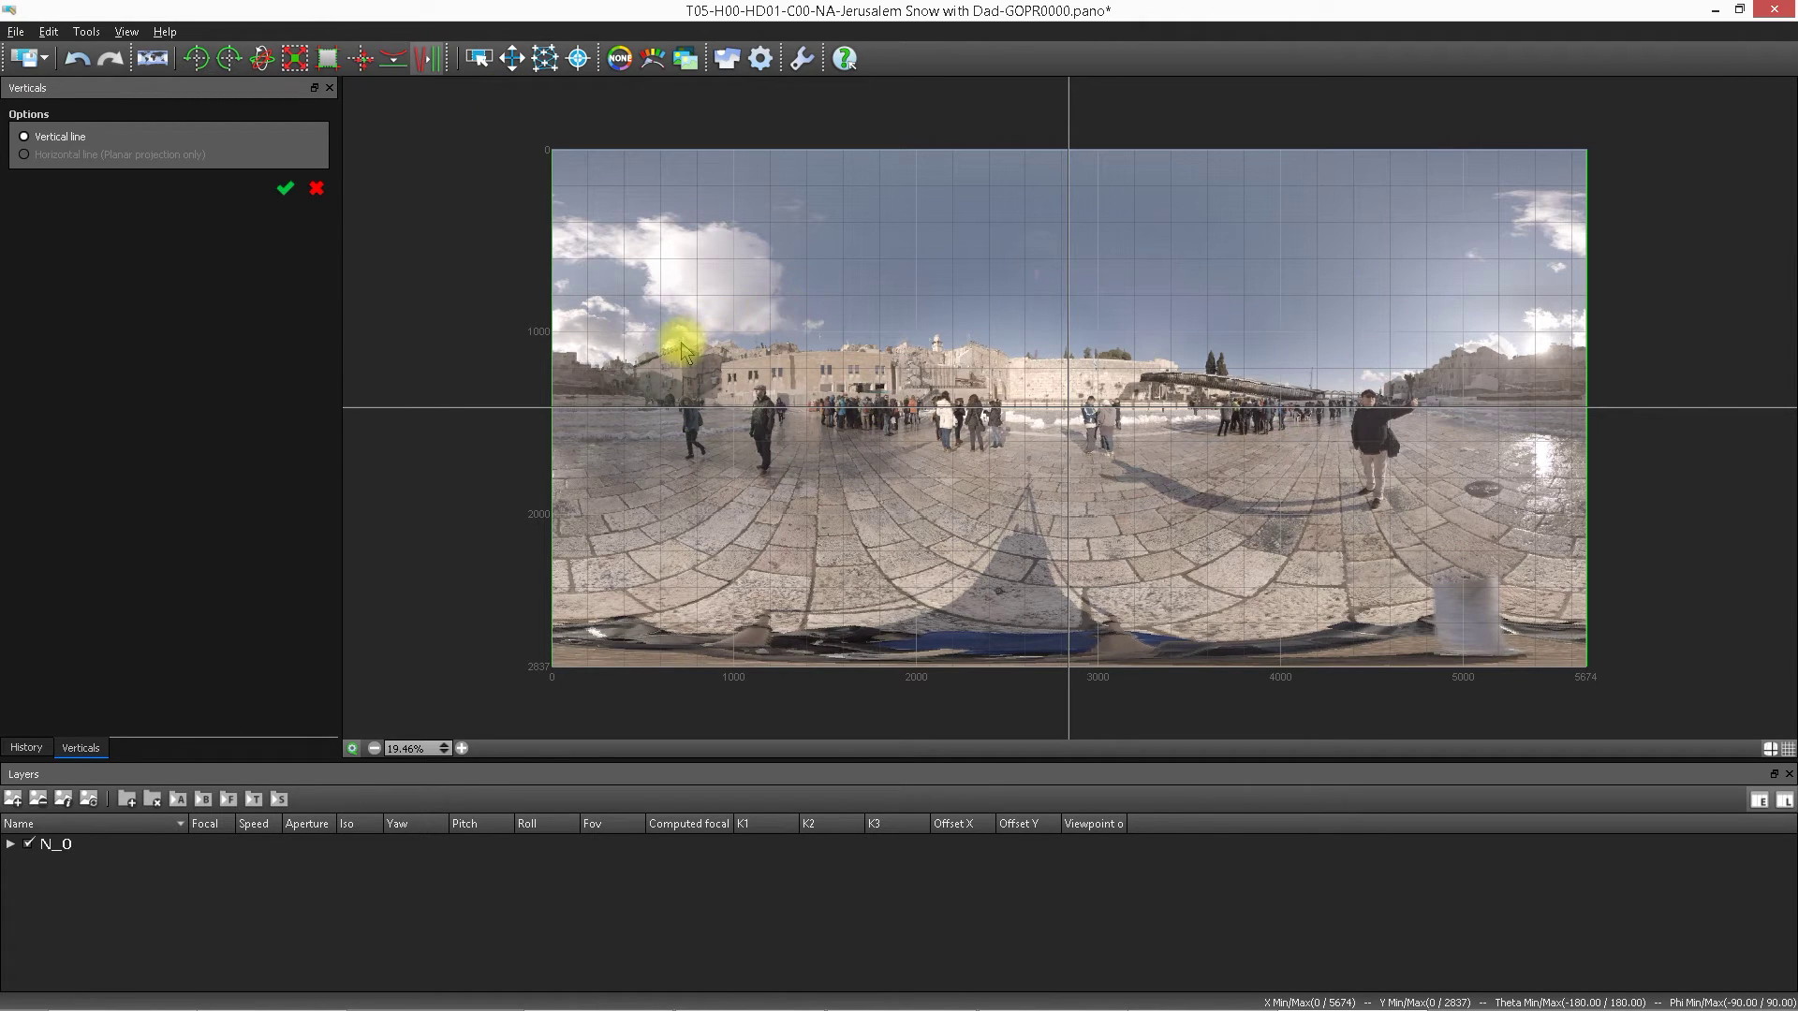
drag(681, 348, 894, 389)
right_click(891, 389)
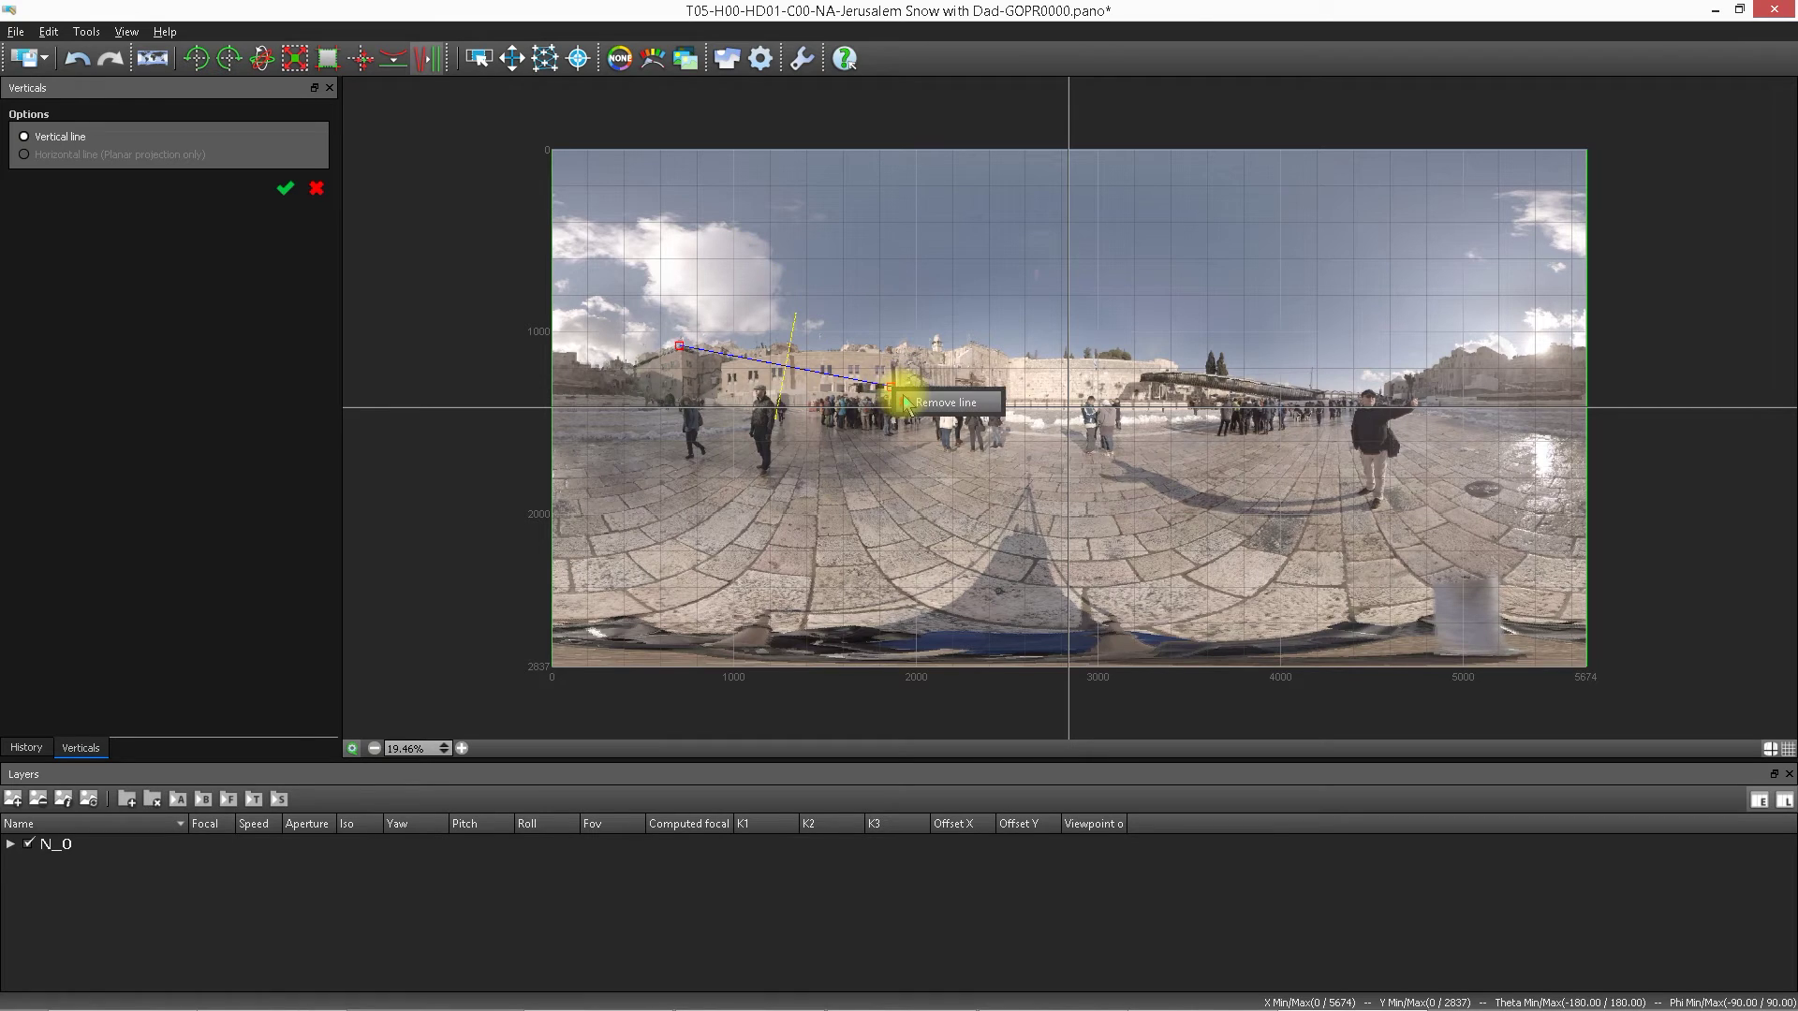
click(908, 403)
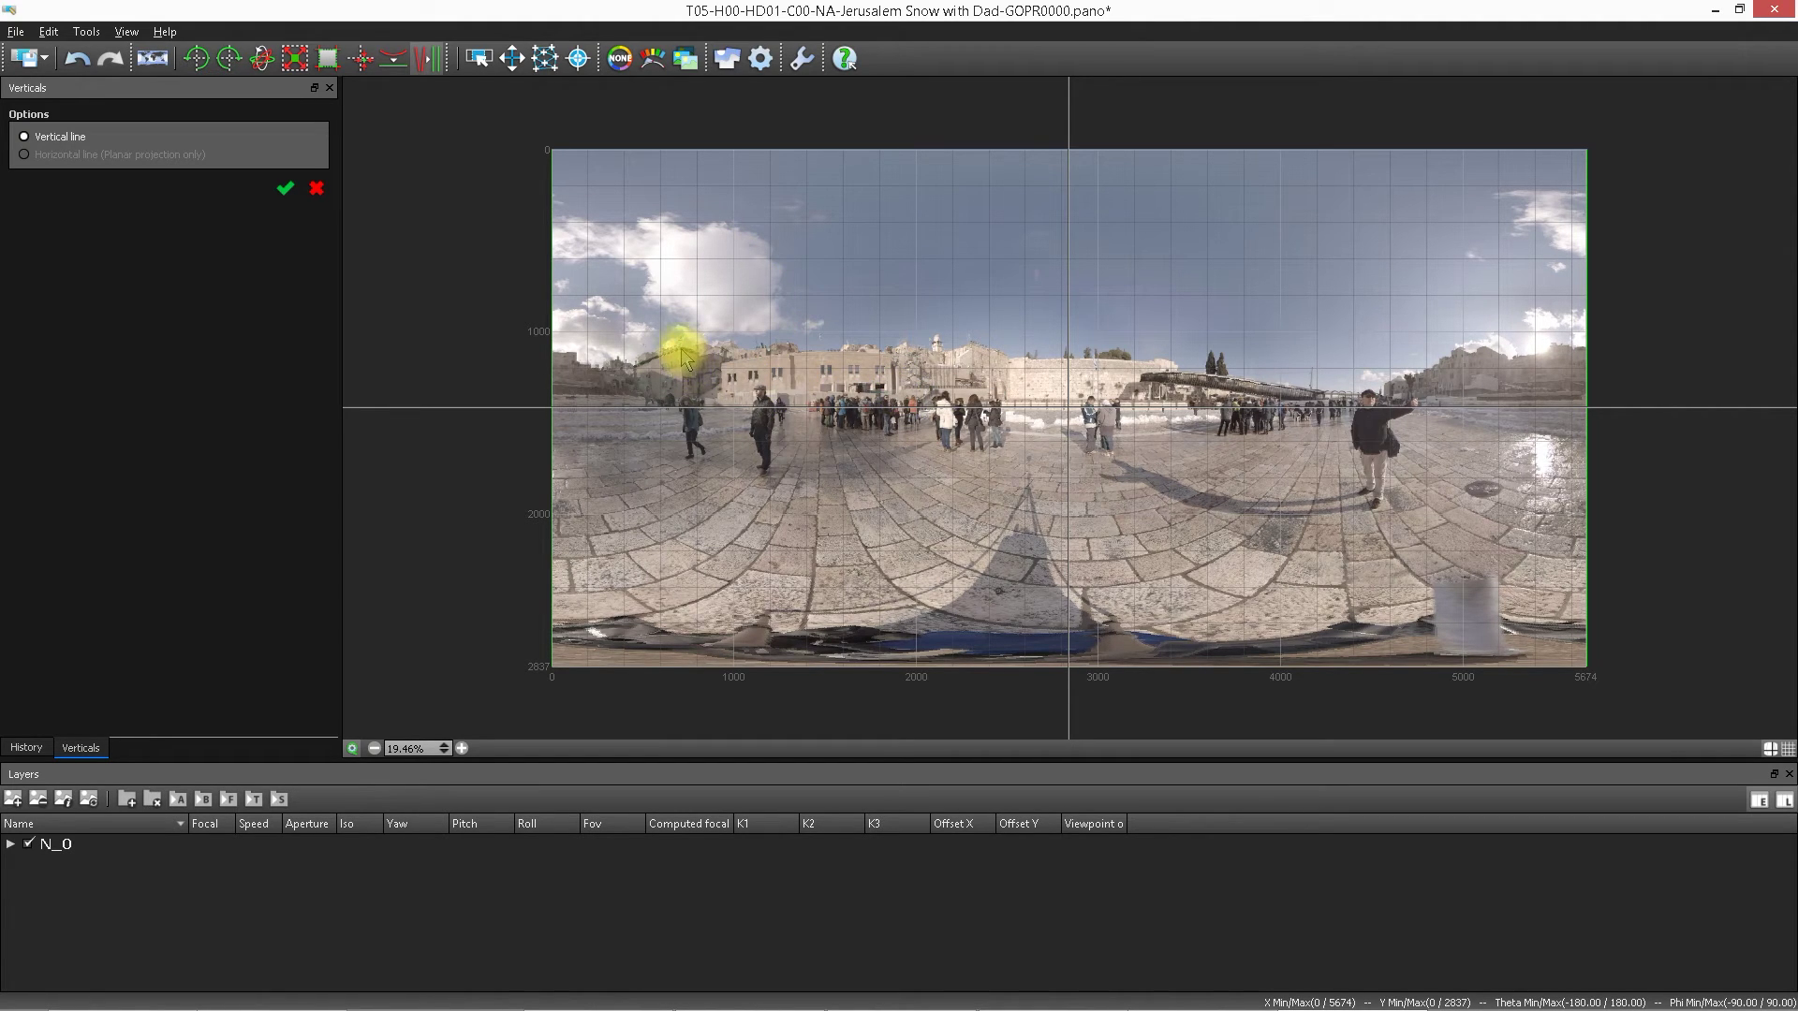
drag(681, 349, 674, 414)
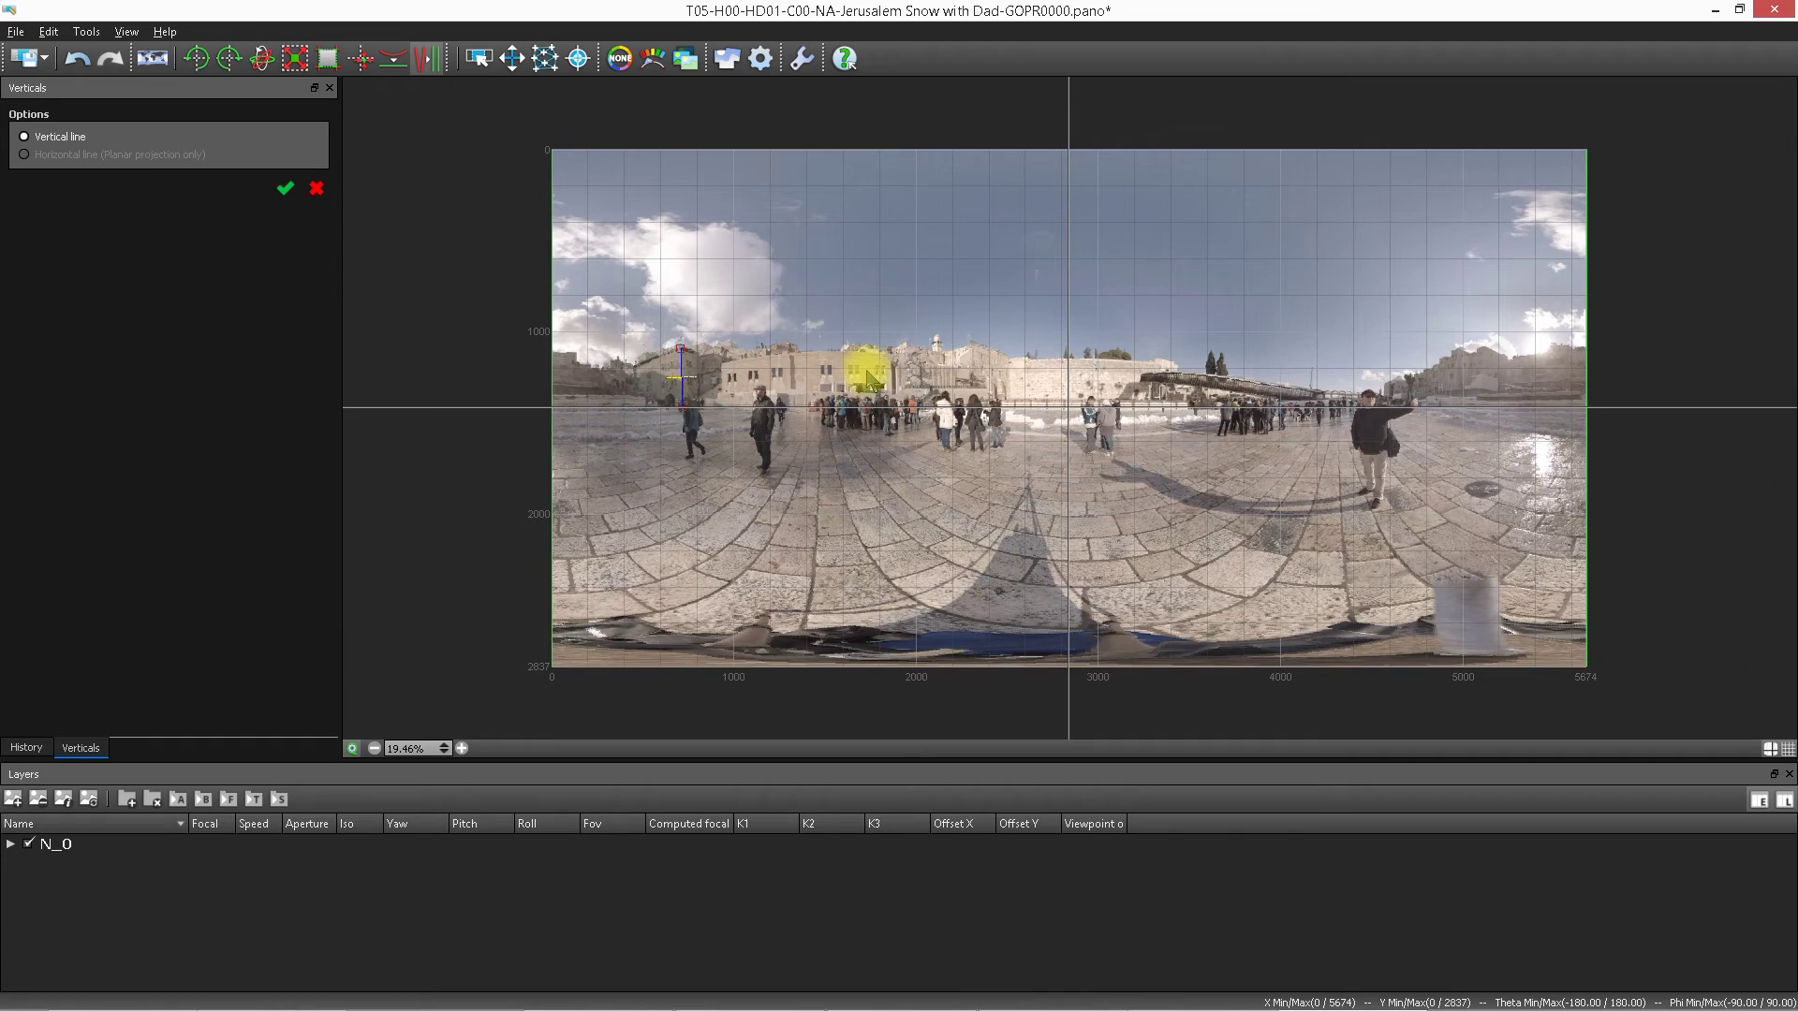
click(461, 748)
Step: Zoom in and tilt the first vertical line to match the building edge
click(459, 748)
click(456, 748)
click(455, 746)
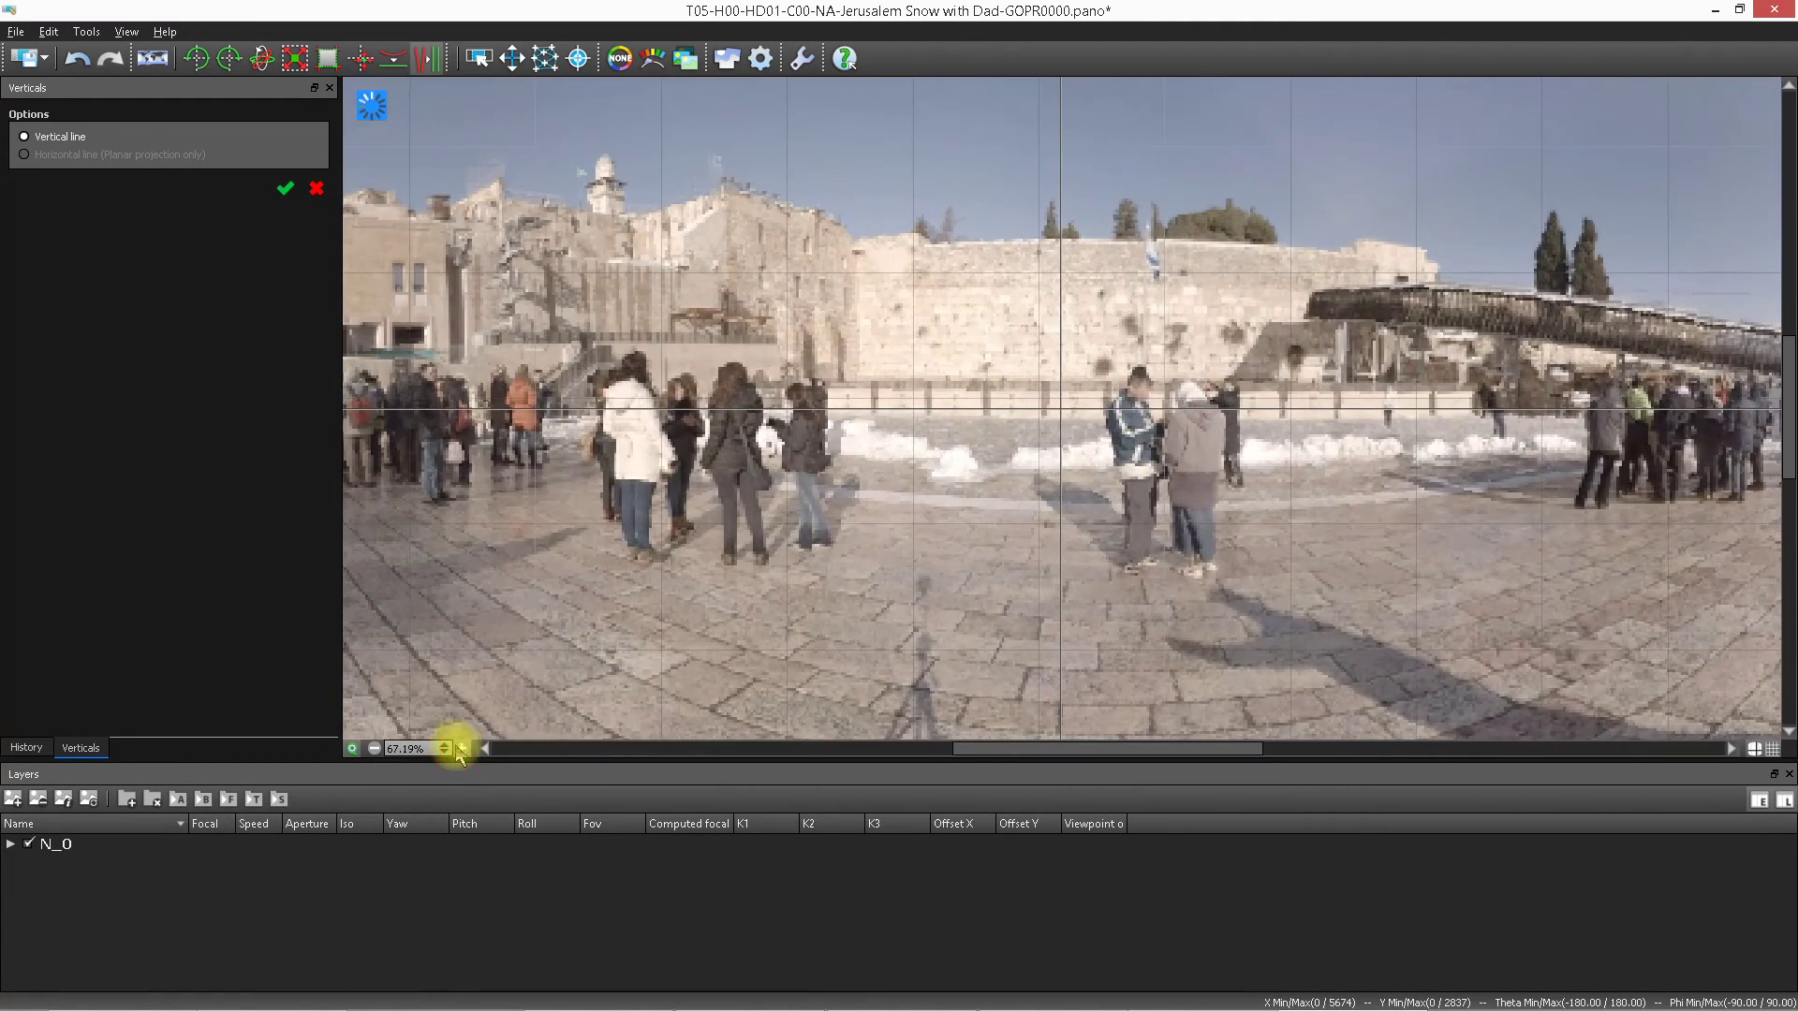
drag(991, 742, 499, 740)
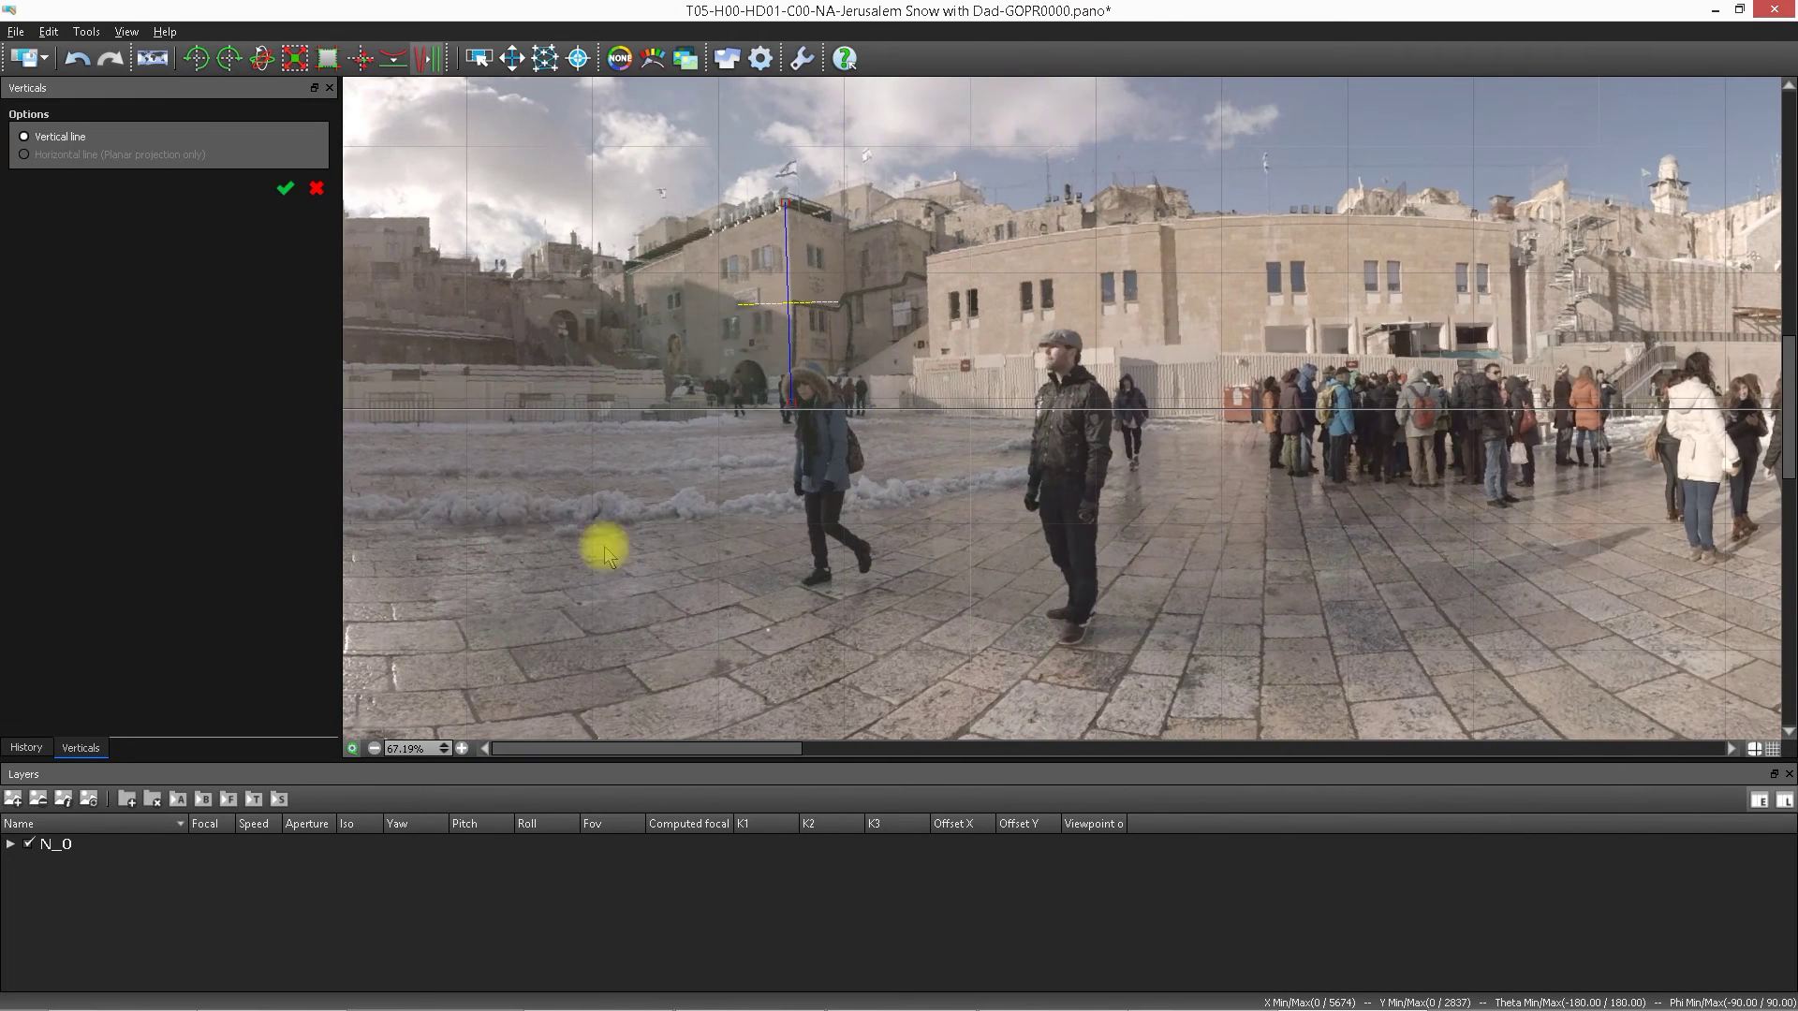
drag(785, 203, 788, 204)
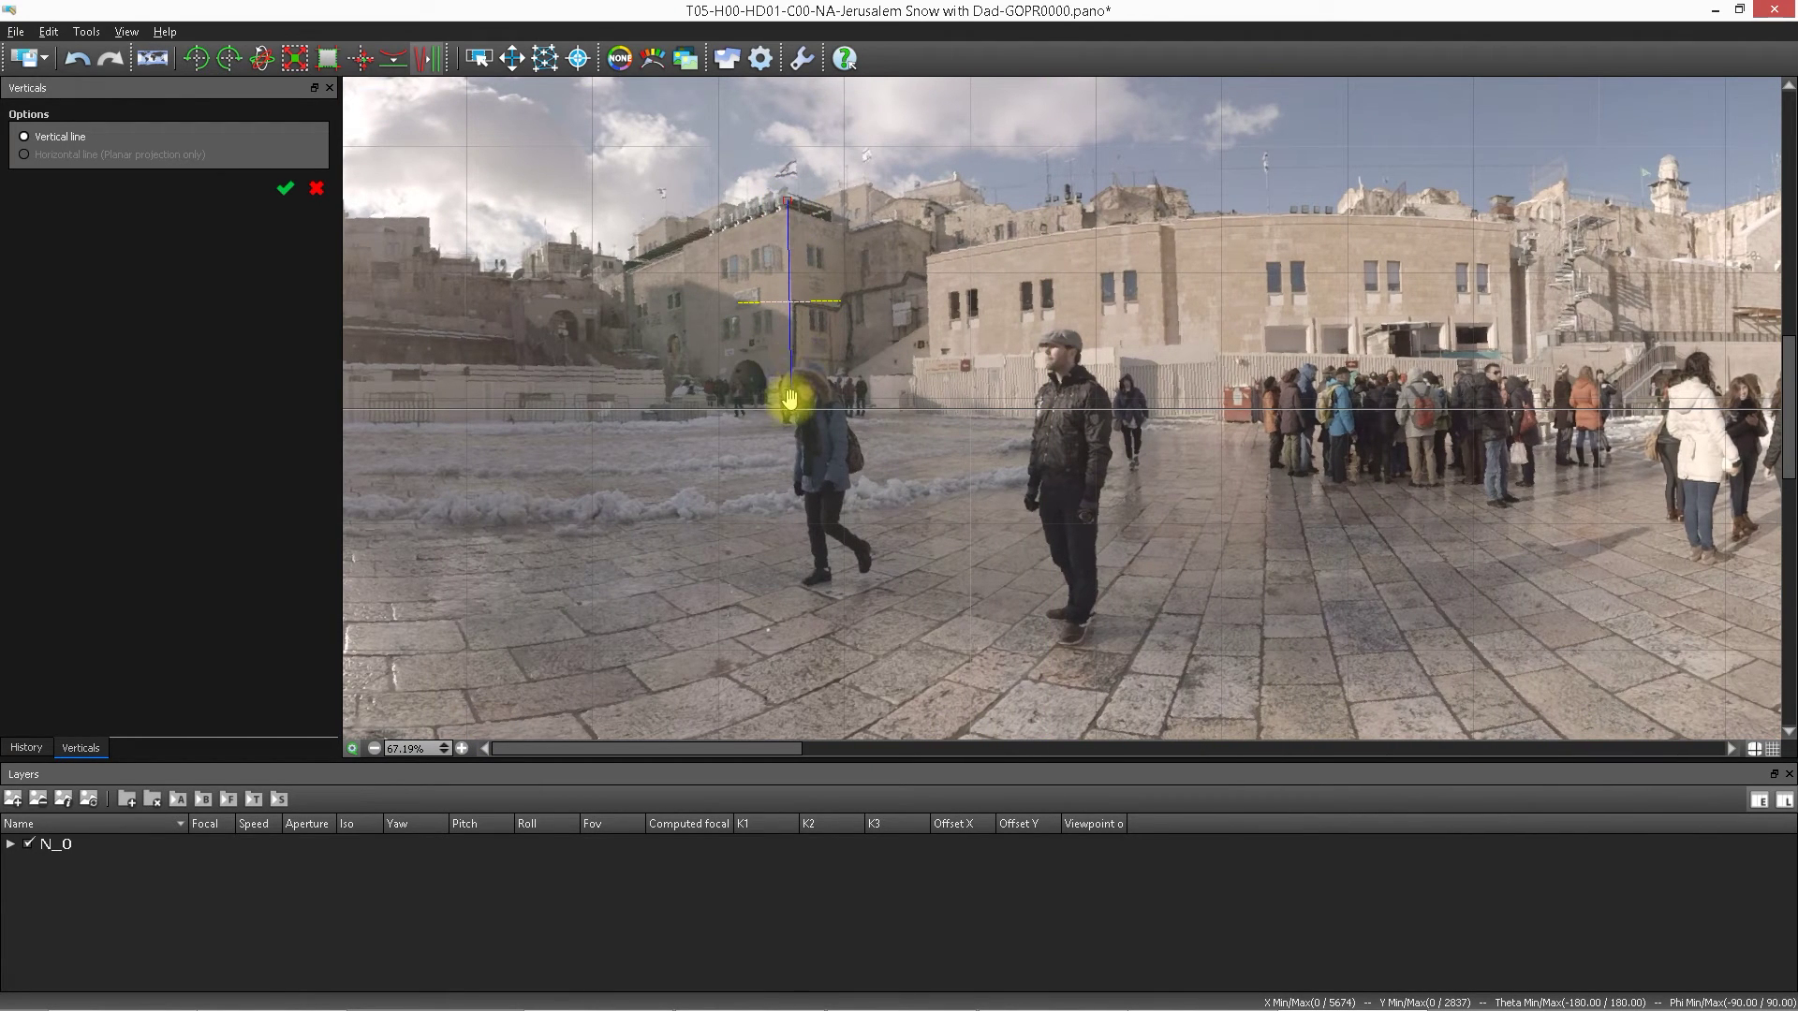
drag(789, 398, 795, 403)
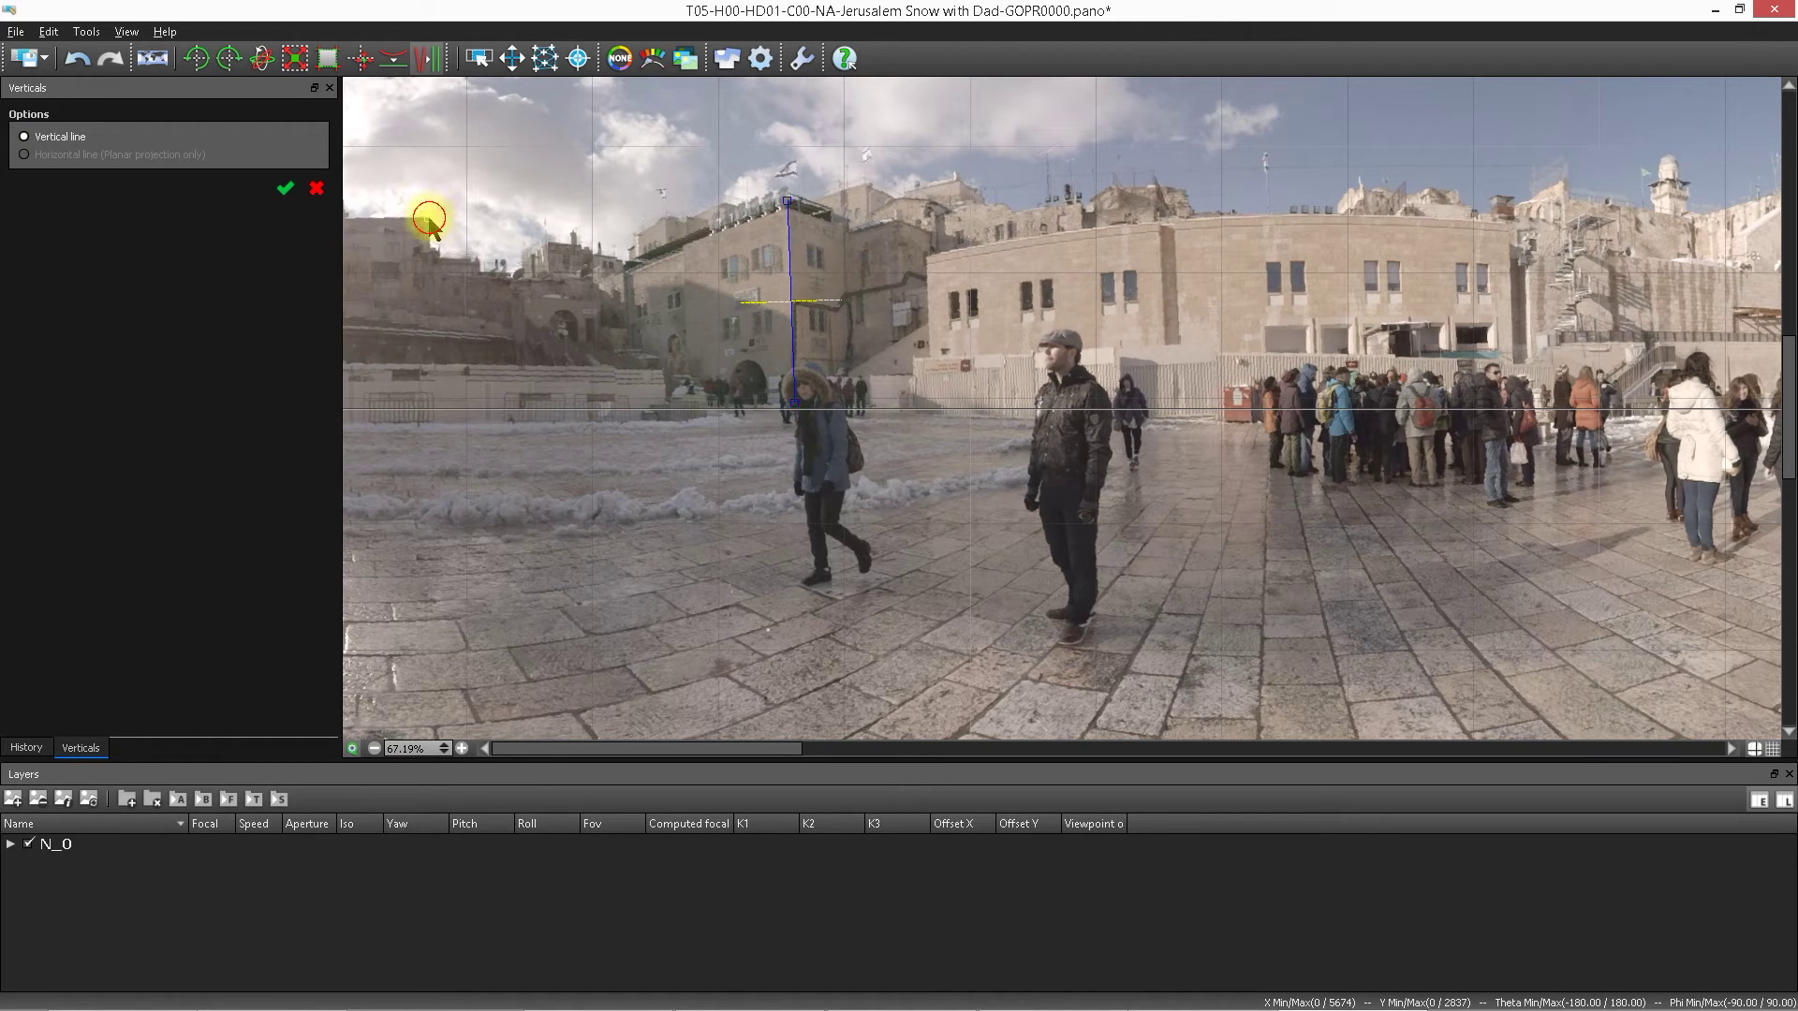
Step: Add vertical lines on the far-left building, the curved building and the Western Wall
drag(429, 218, 430, 252)
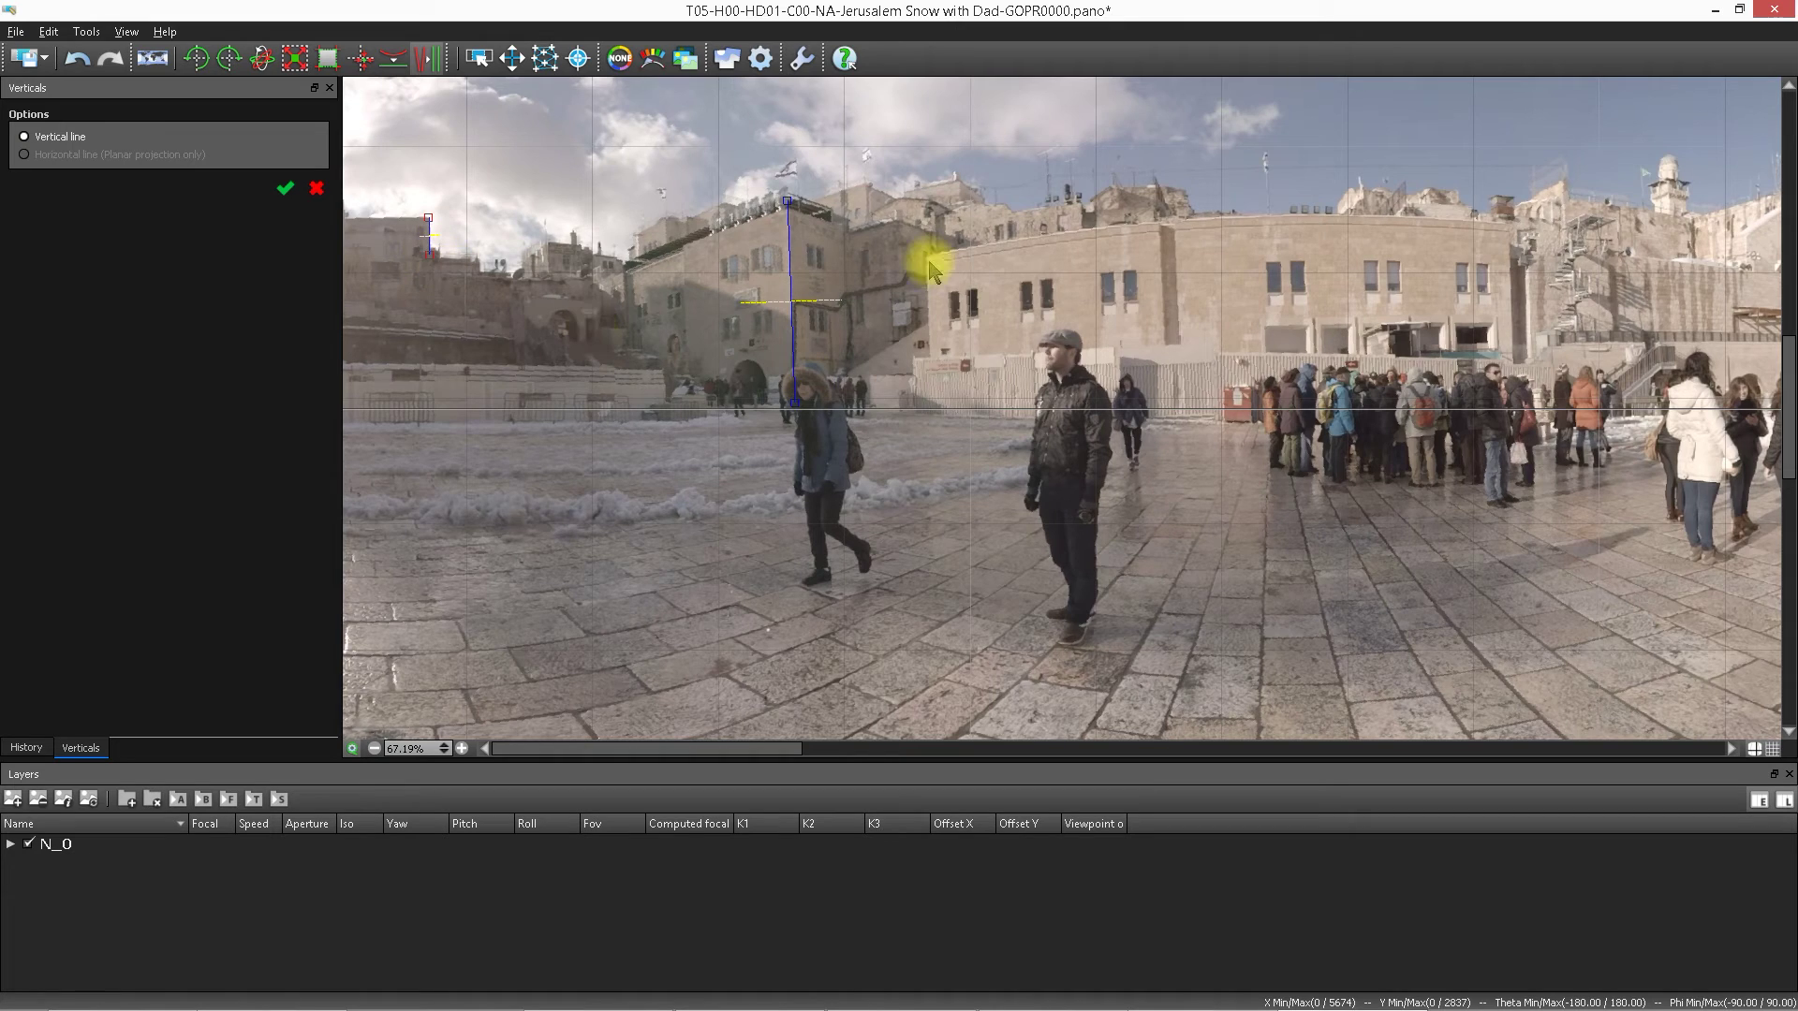
drag(925, 260, 931, 420)
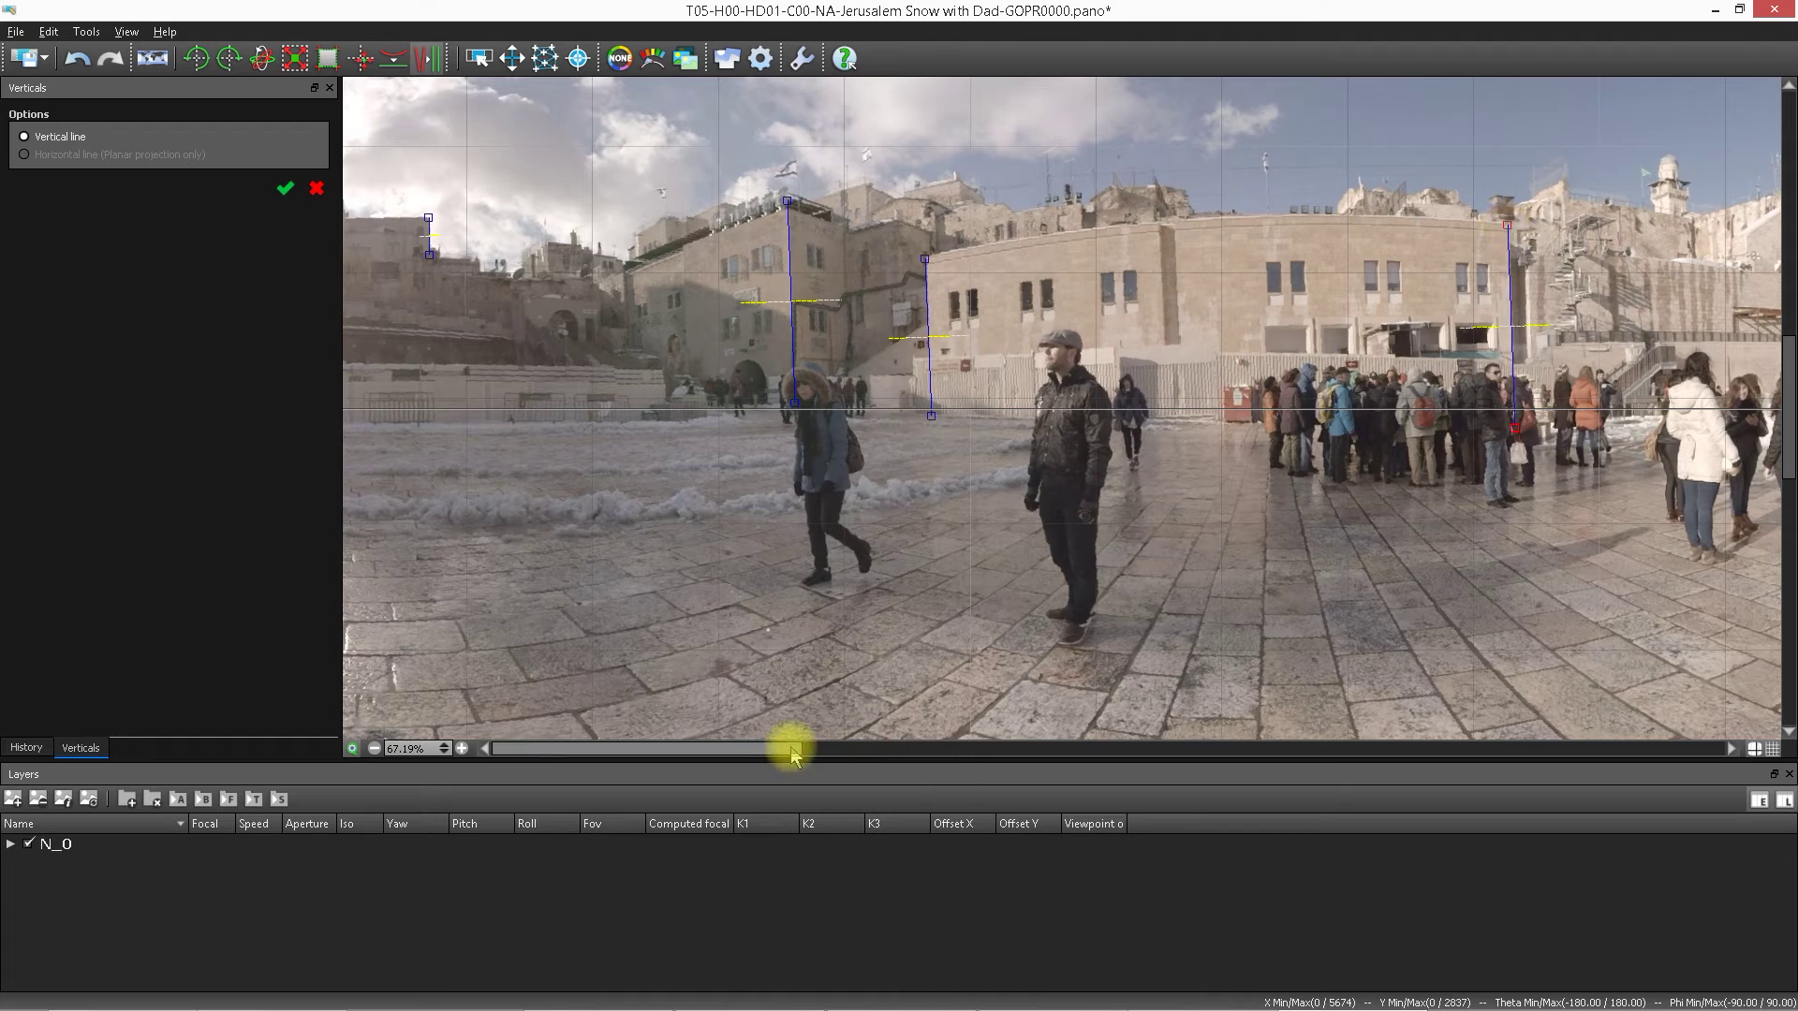
drag(791, 748, 1083, 750)
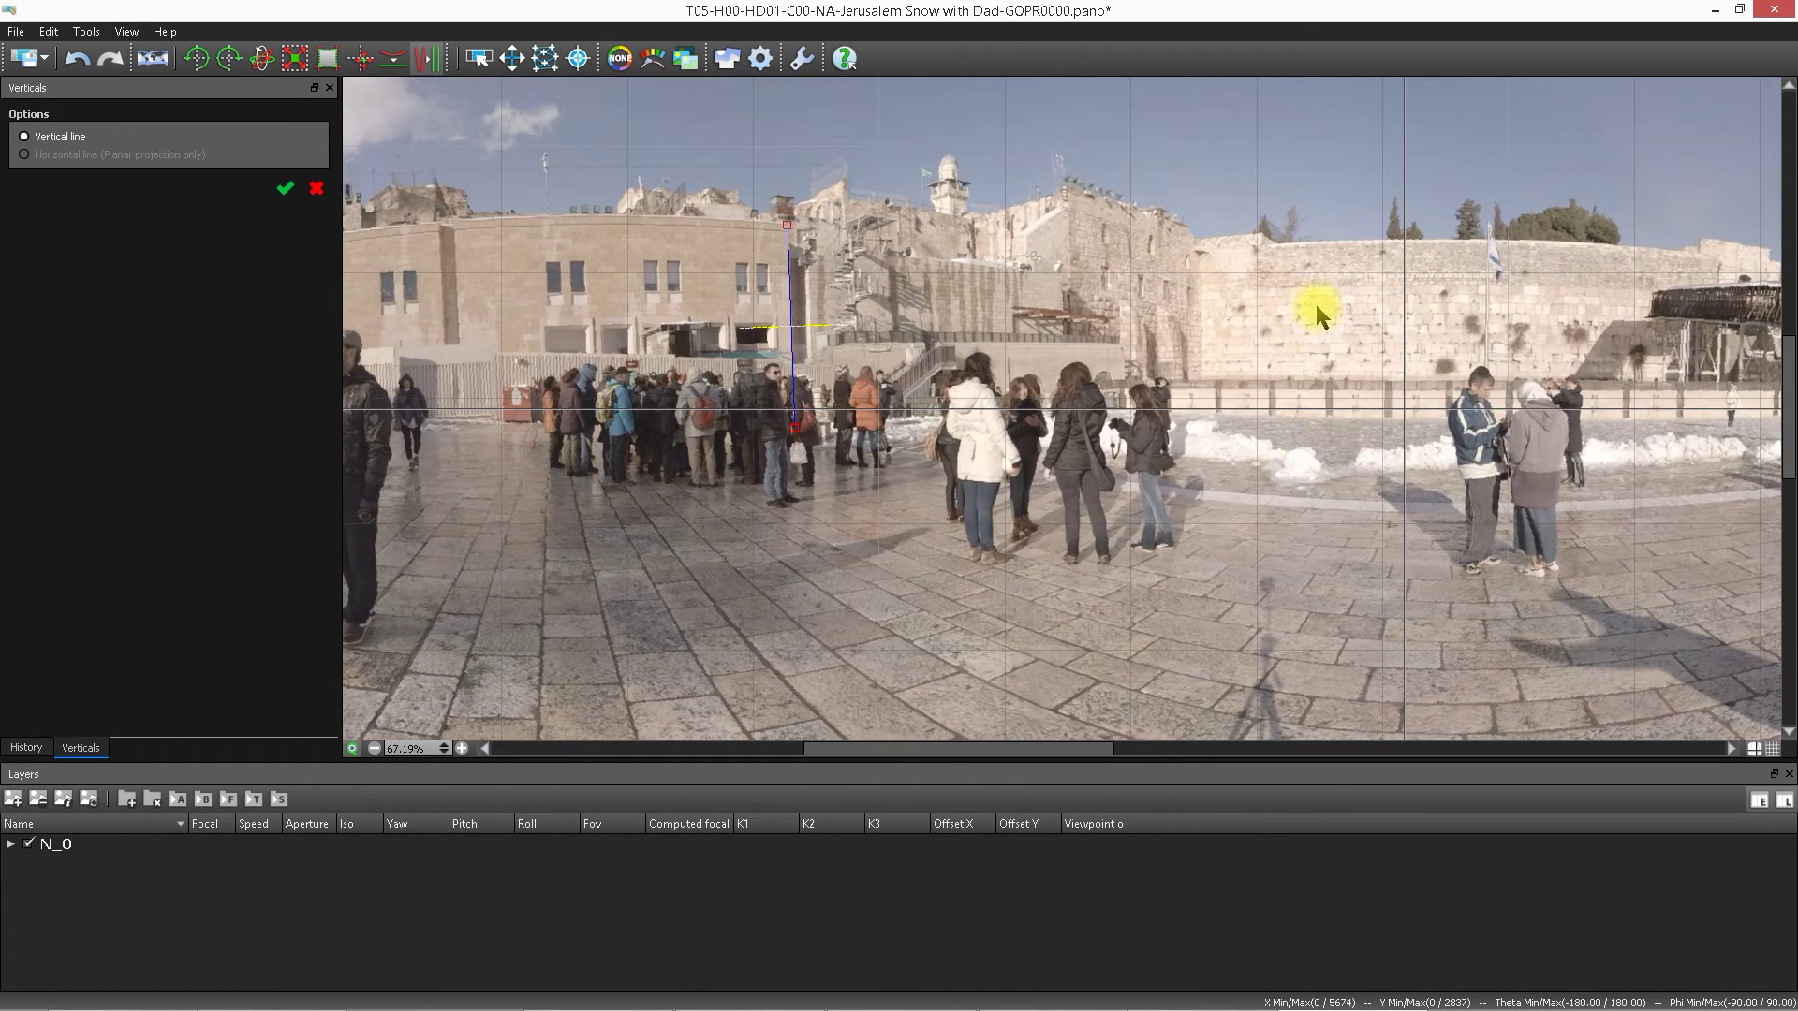
drag(1201, 241, 1207, 348)
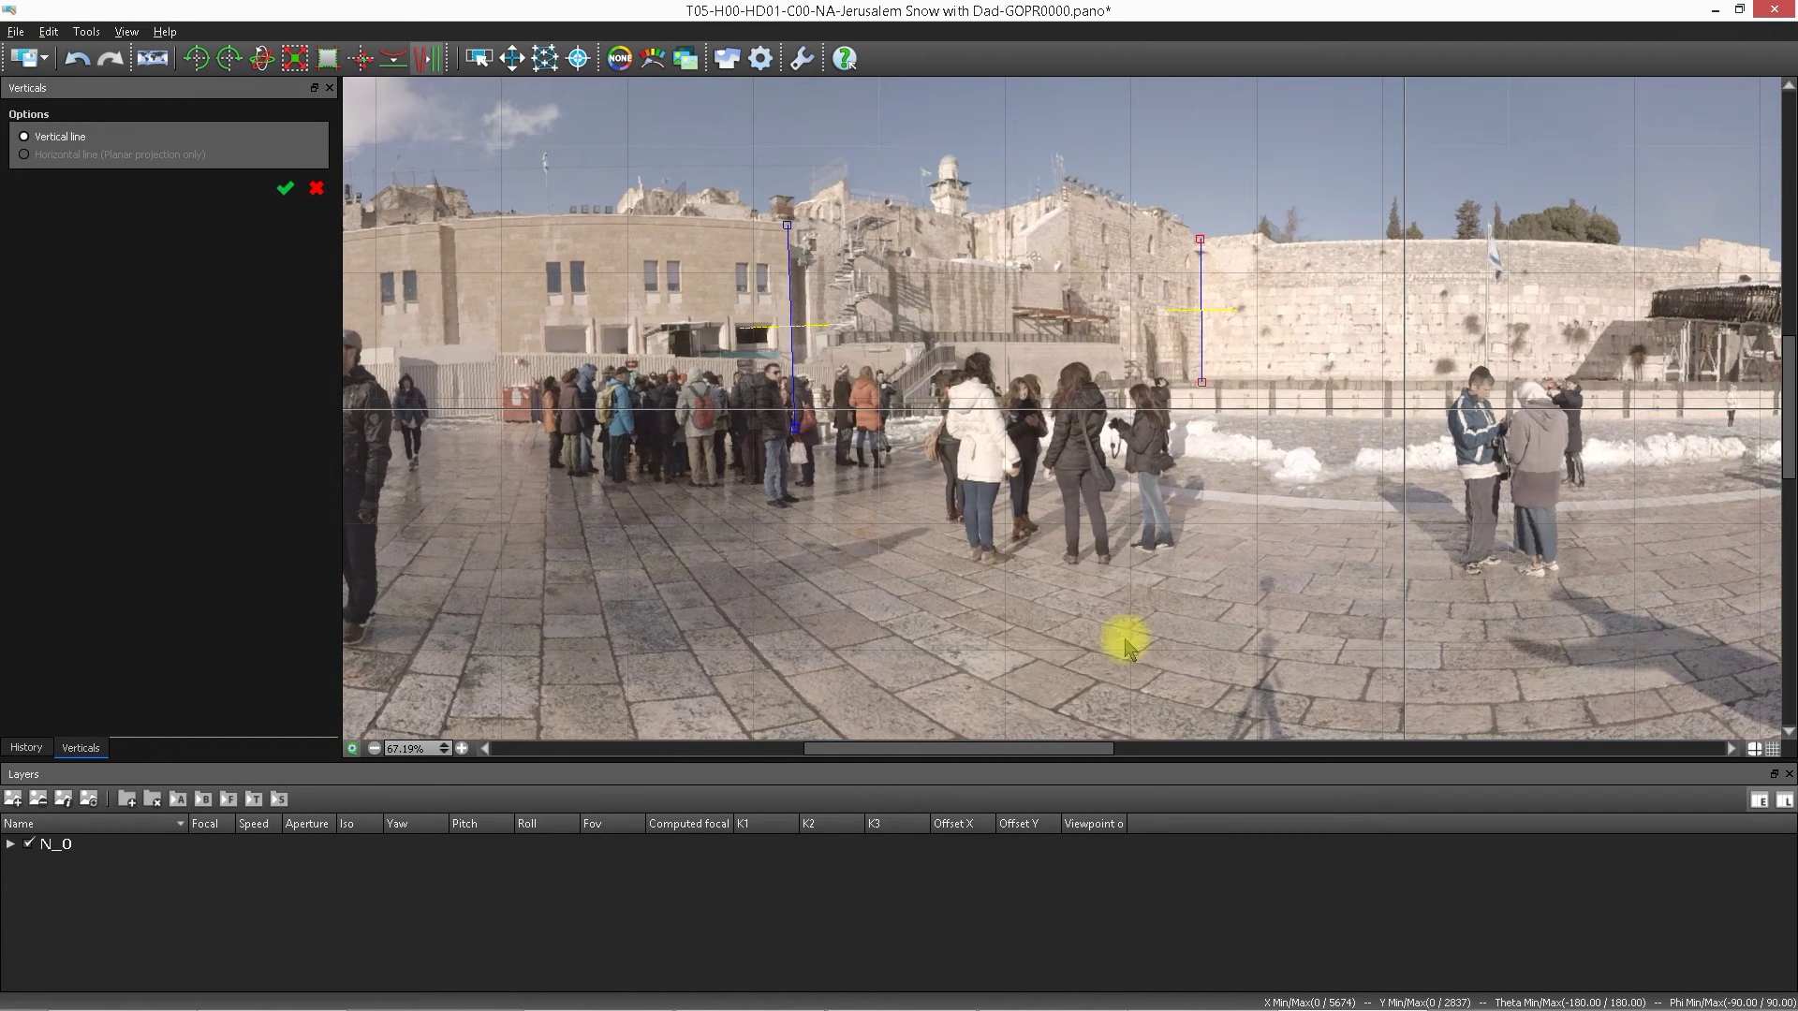
drag(918, 754, 1278, 749)
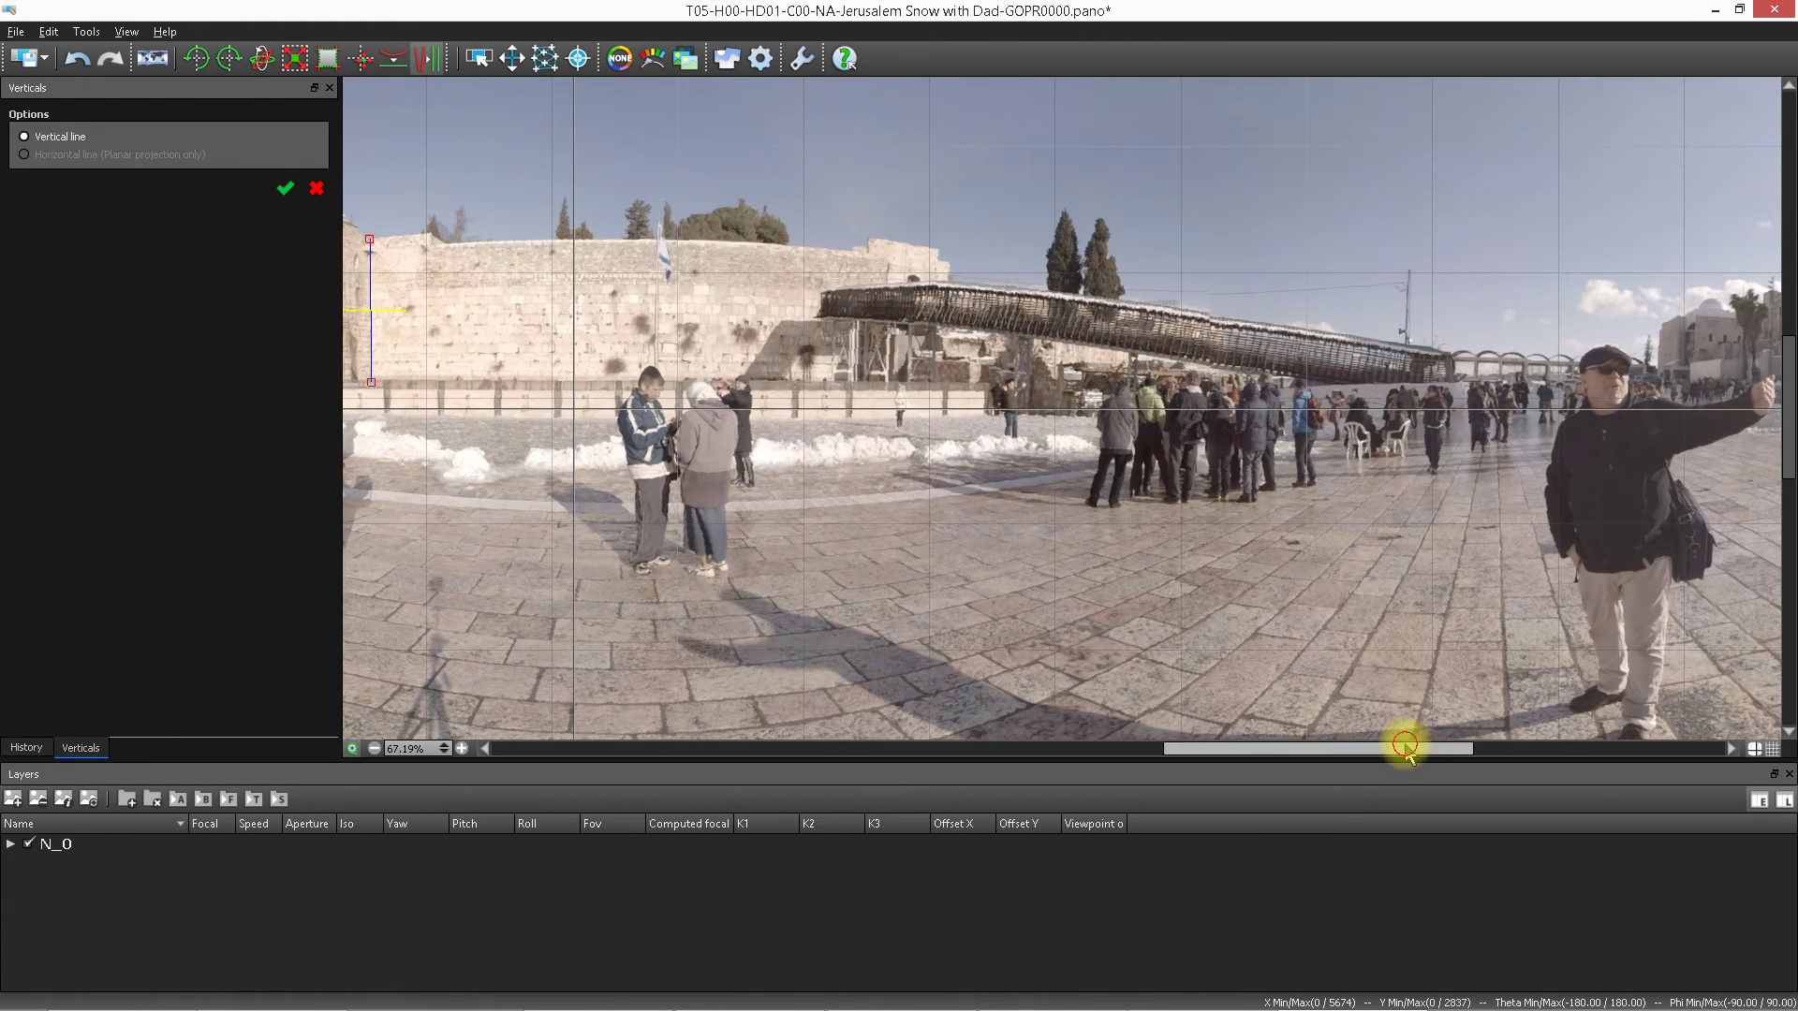
drag(1402, 748, 1633, 743)
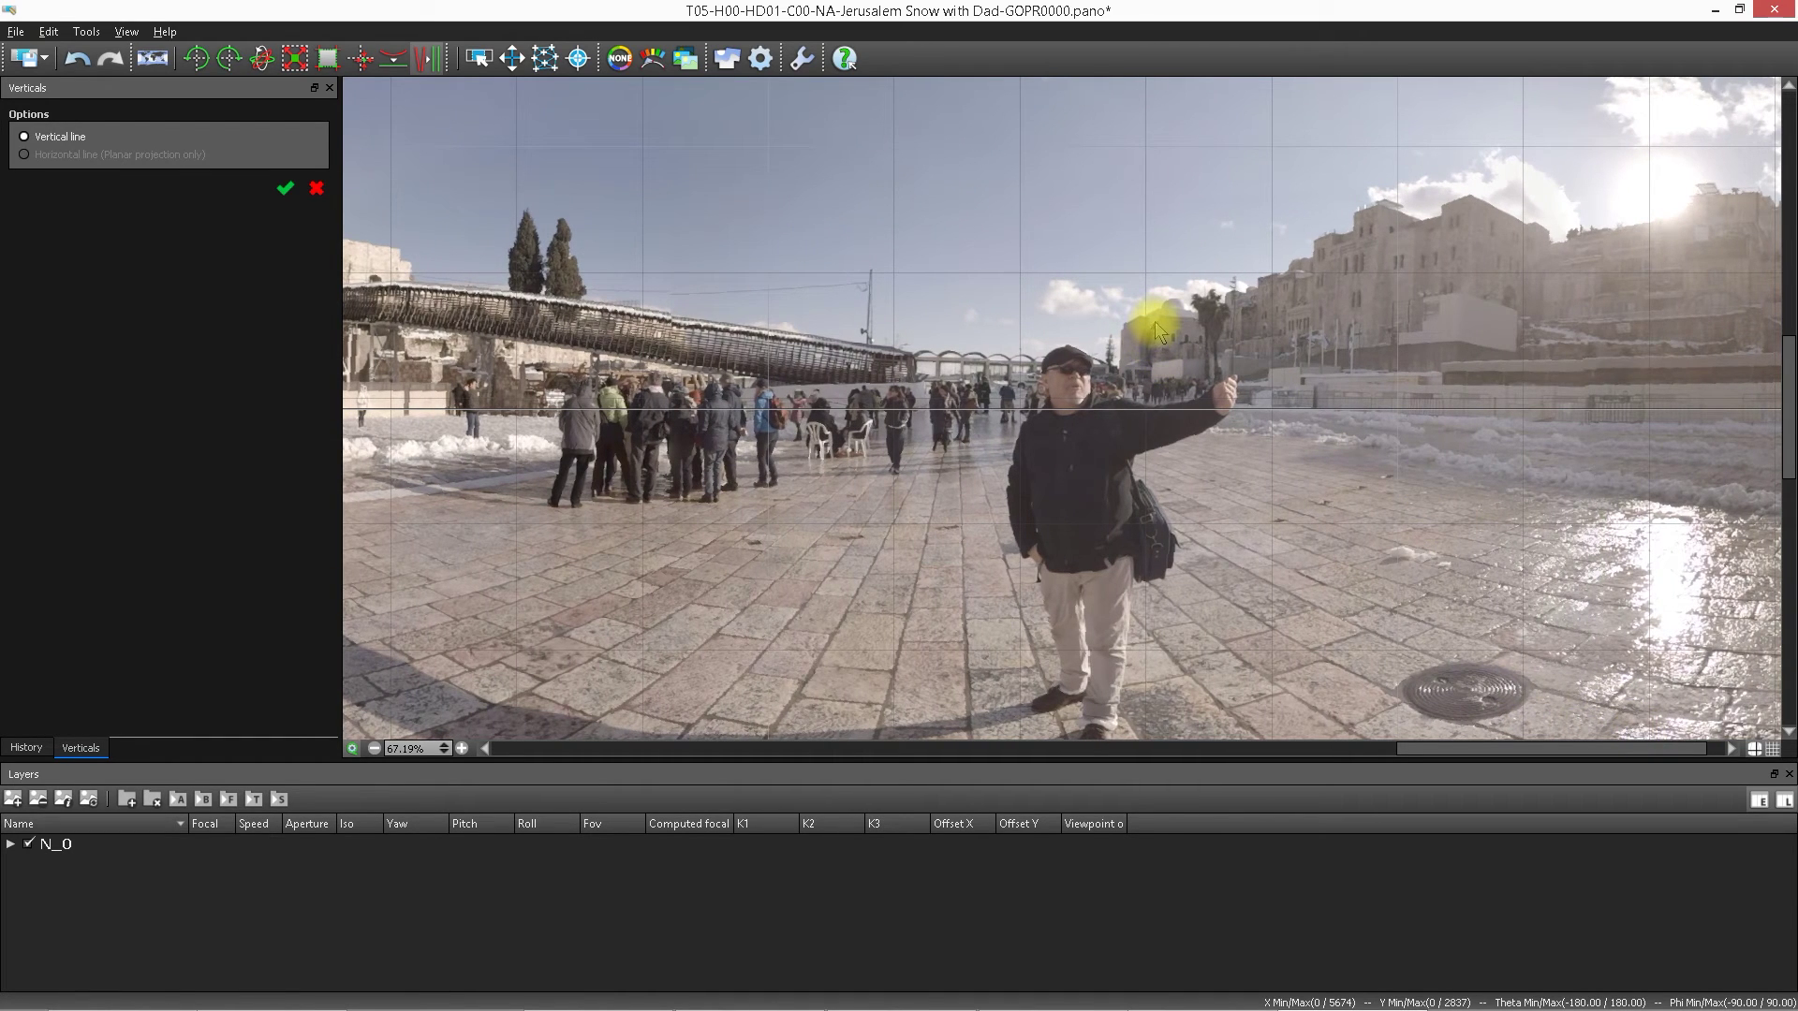
Step: Add vertical lines on the building by the palm, down the plaza centre, and the sunlit right building
drag(1161, 319, 1158, 402)
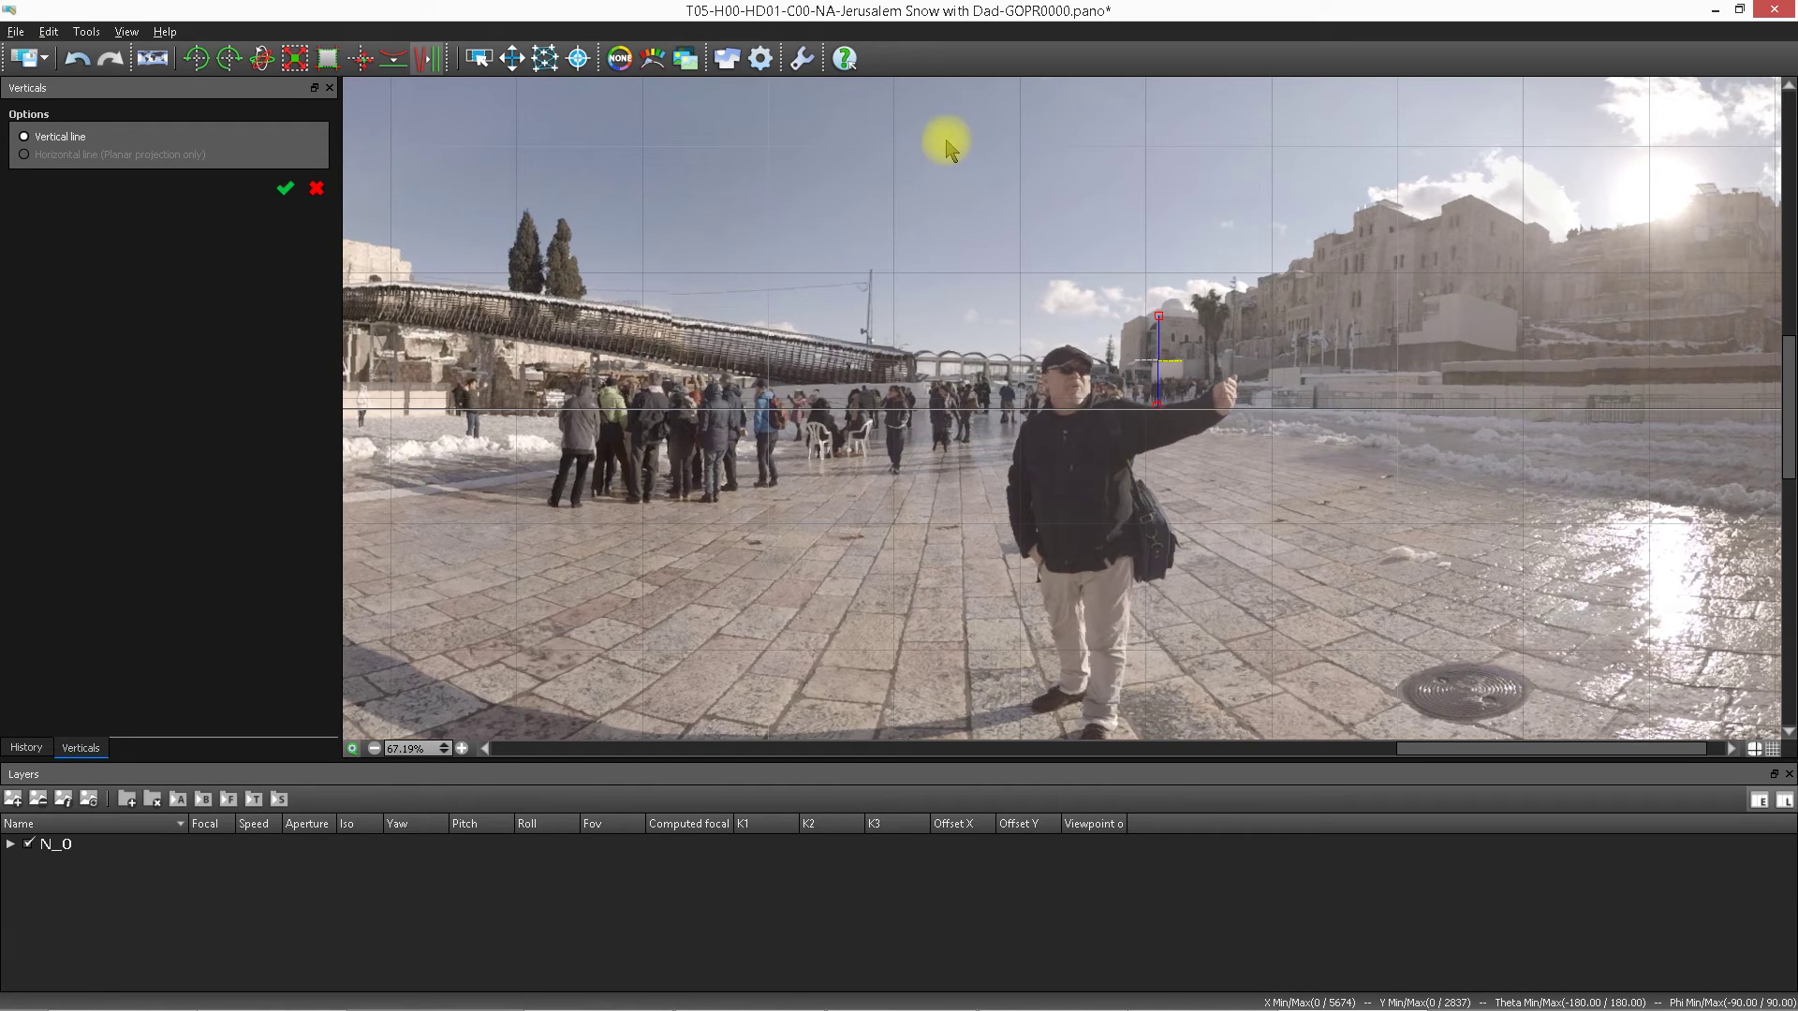
mouse_move(954, 126)
mouse_down()
mouse_move(951, 441)
mouse_move(927, 609)
mouse_move(967, 626)
mouse_move(905, 622)
mouse_move(949, 623)
mouse_up()
drag(1436, 748, 1461, 755)
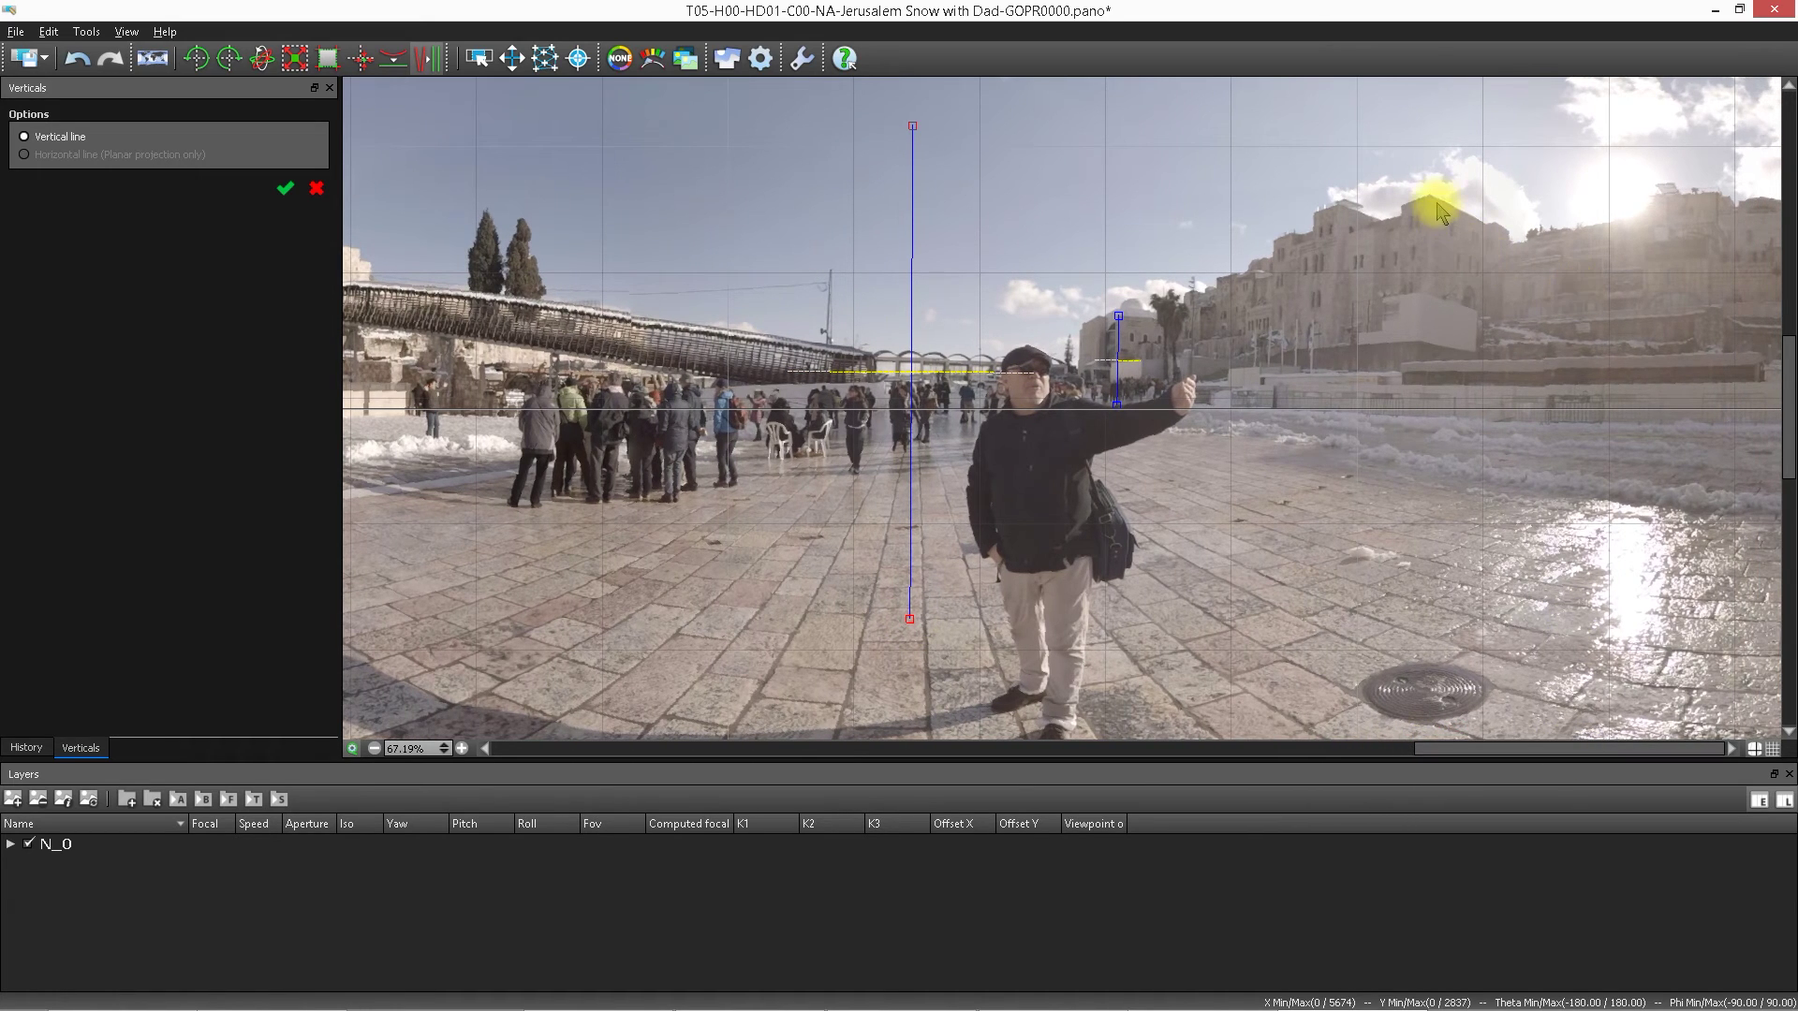
drag(1431, 196, 1425, 331)
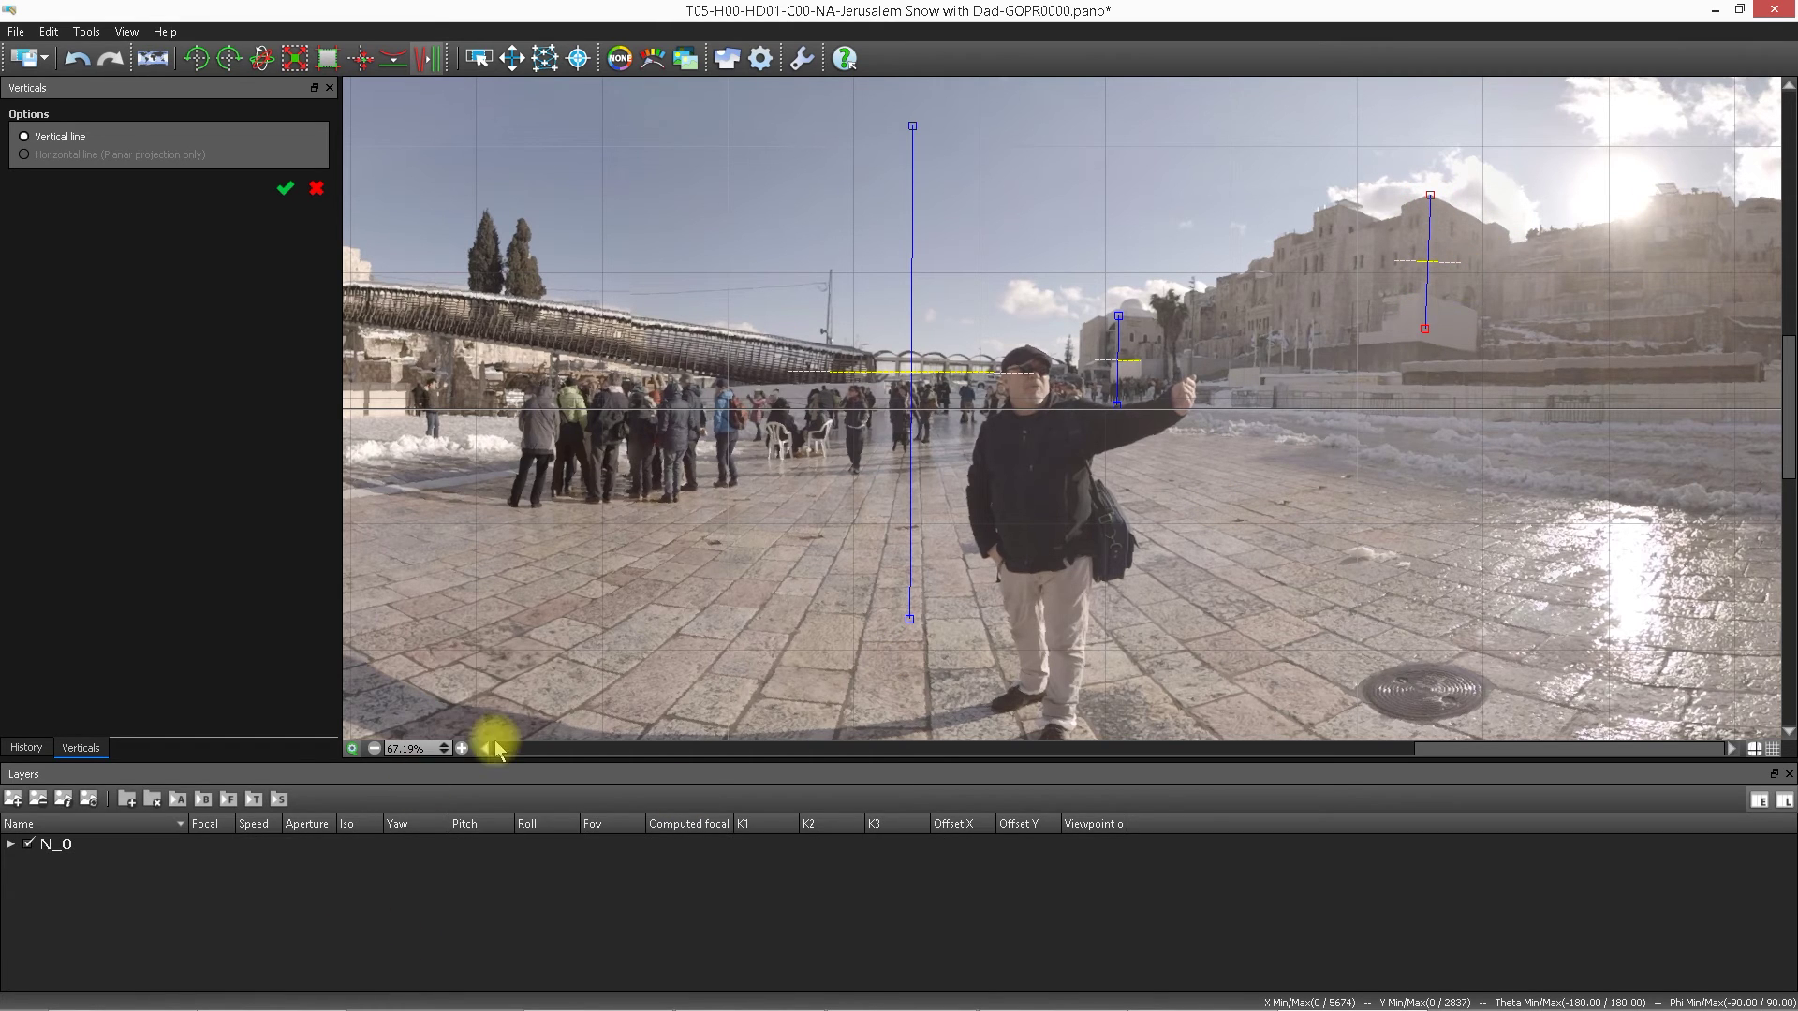
Step: Zoom out and apply the vertical lines so the plaza buildings stand upright
click(374, 748)
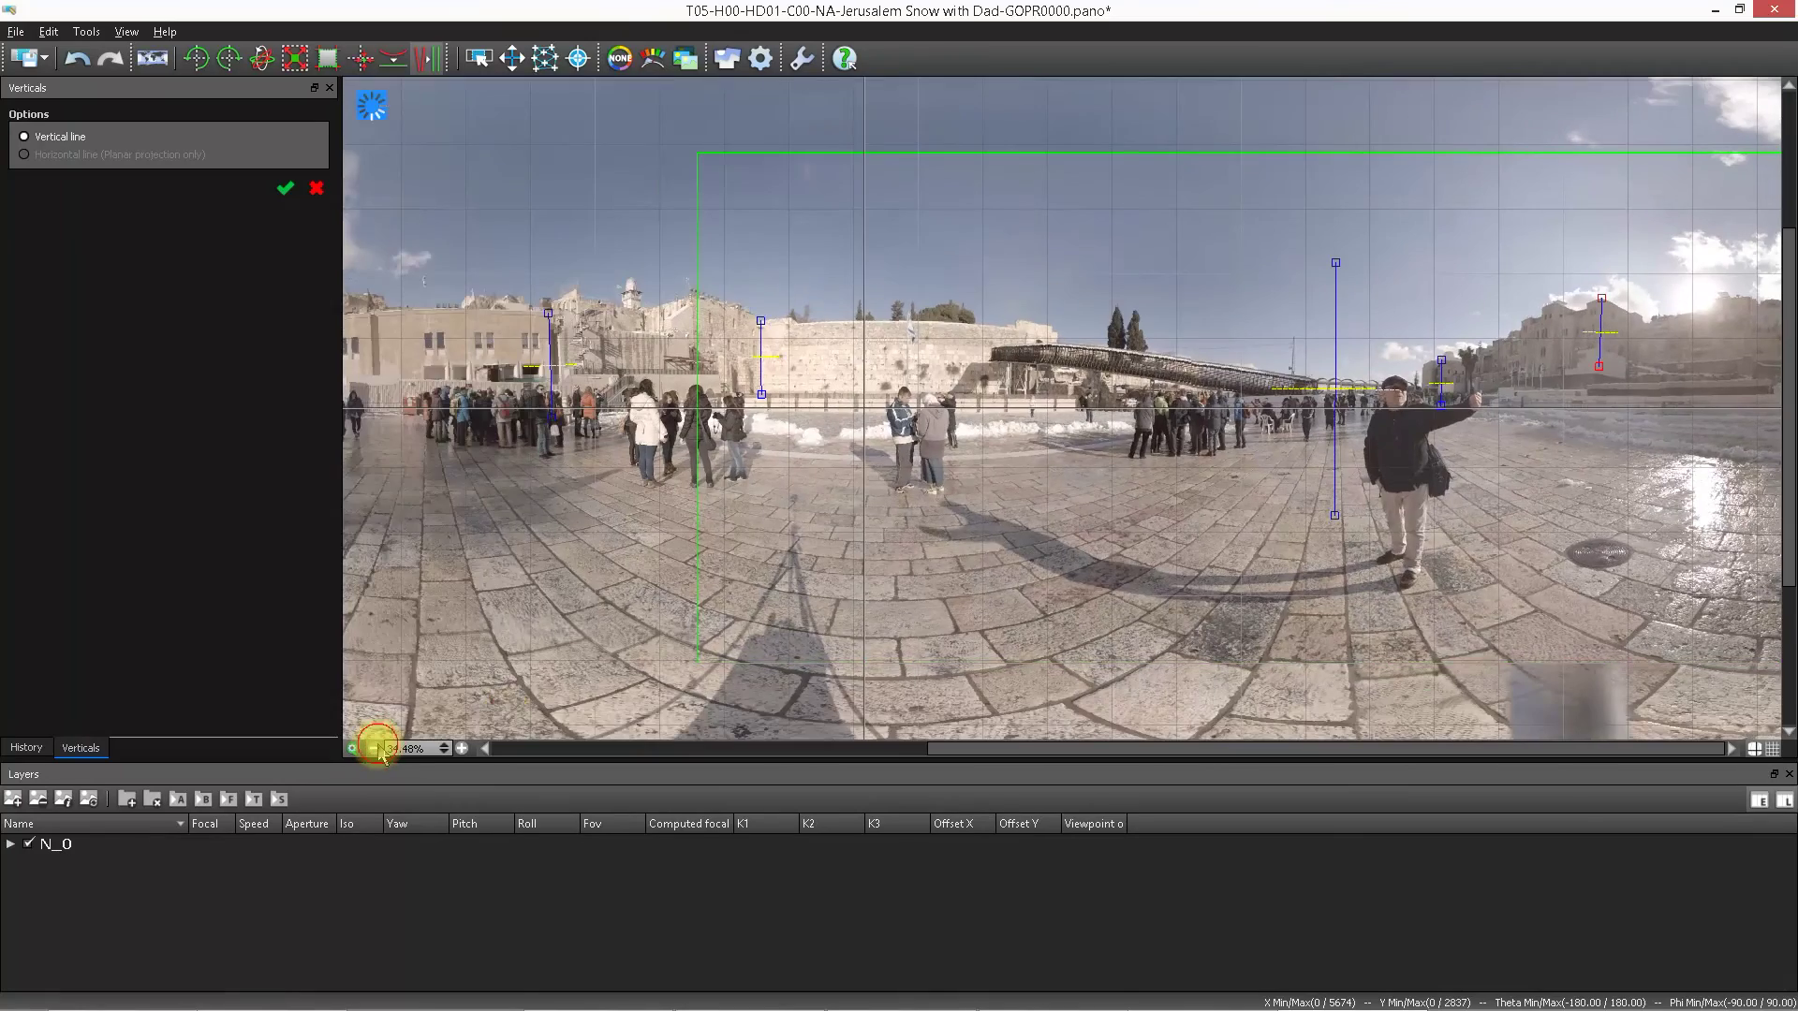
click(375, 748)
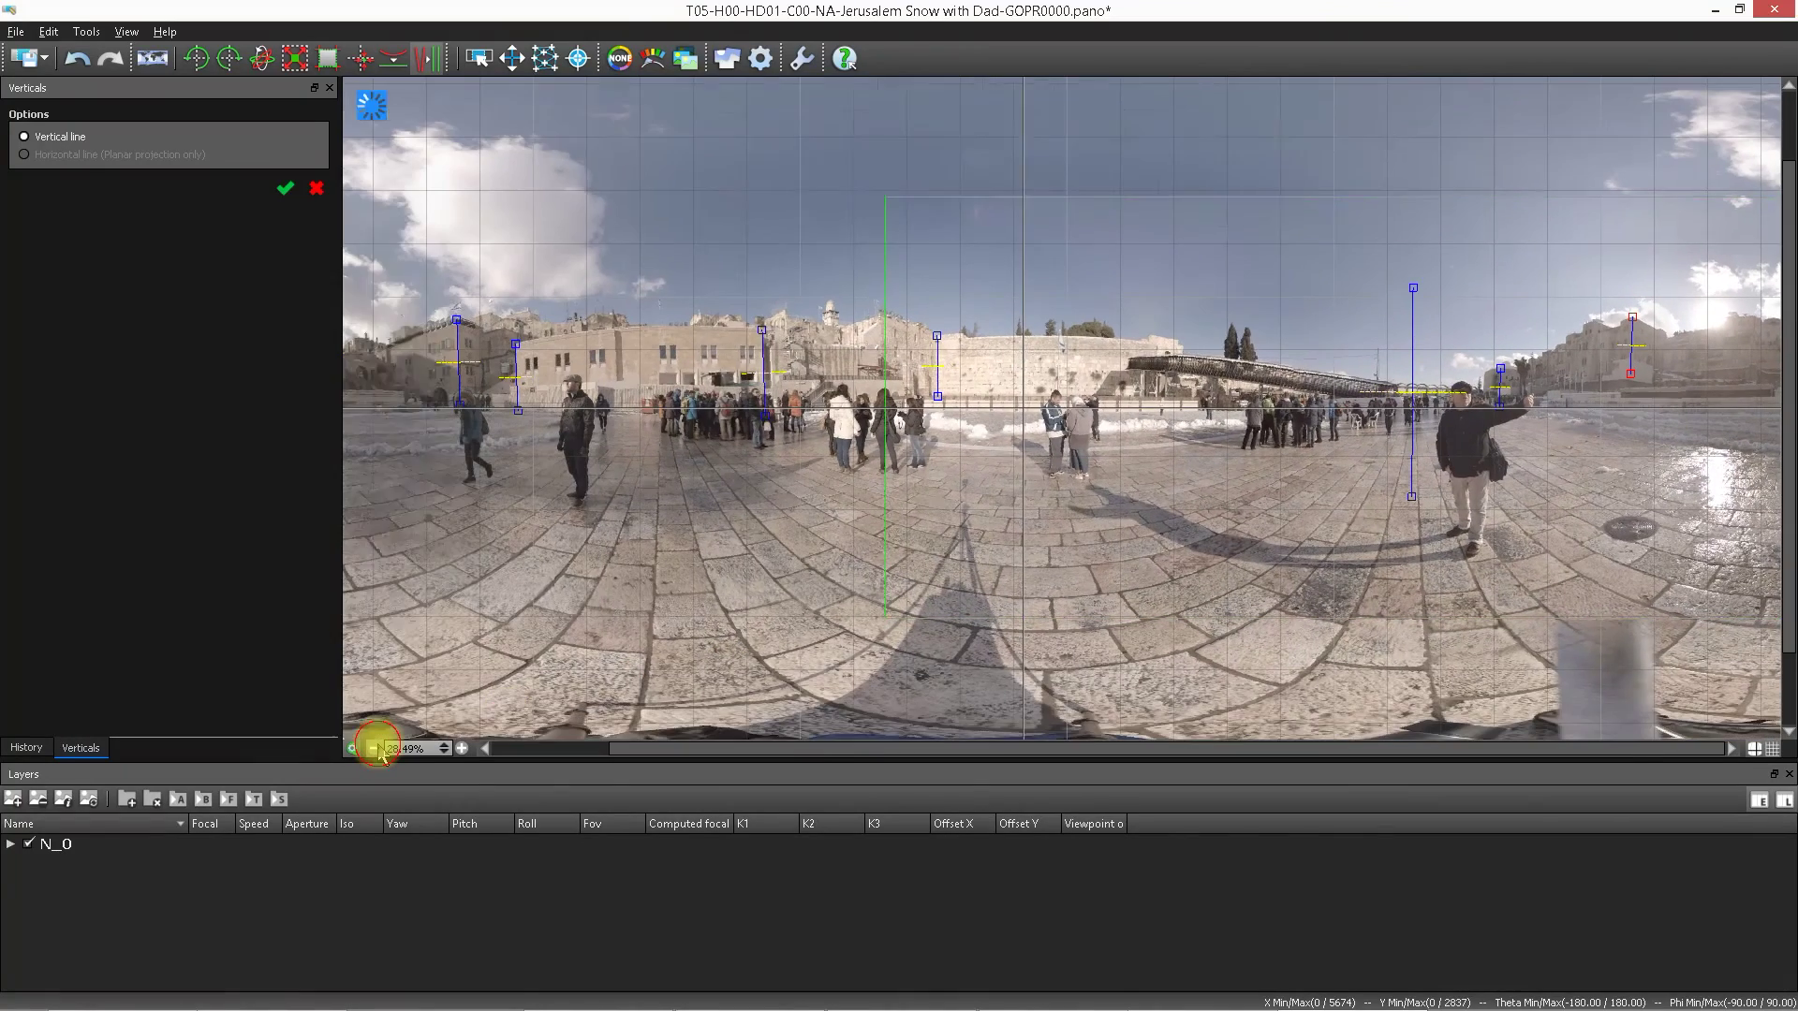
click(288, 191)
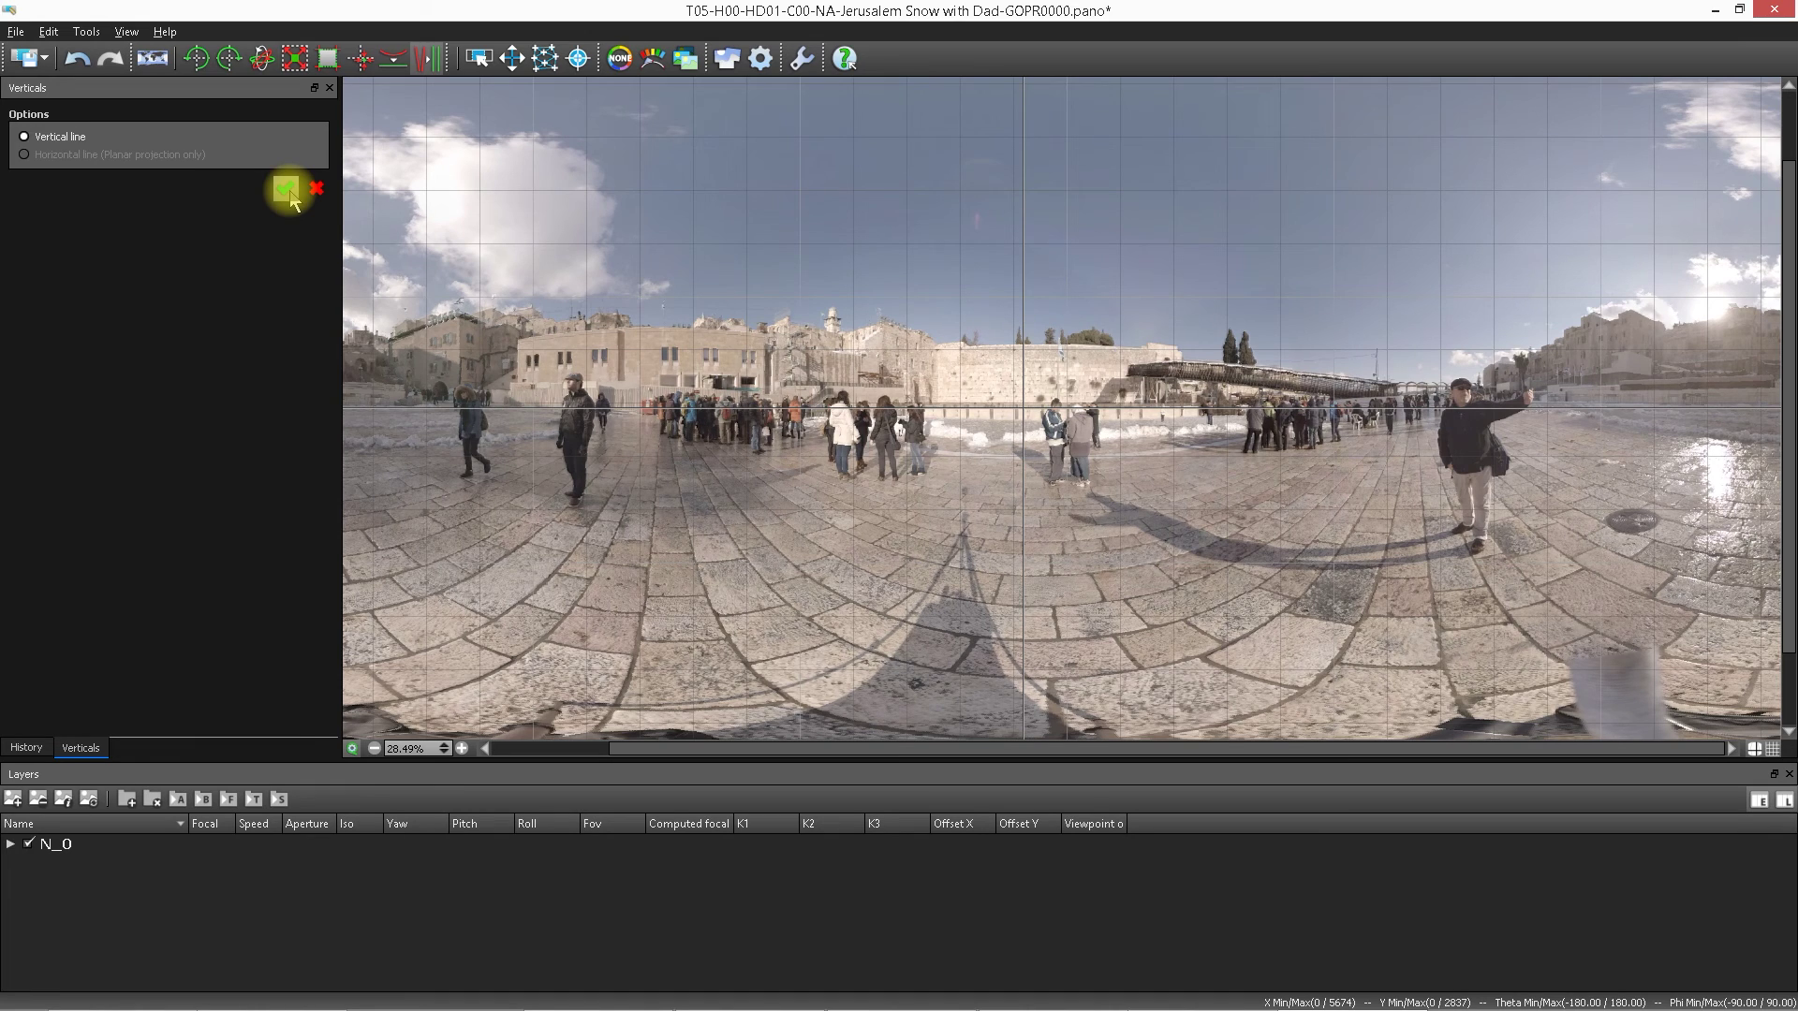
Step: Nudge the whole panorama slightly in Move images mode to fine-tune its levelling
click(514, 61)
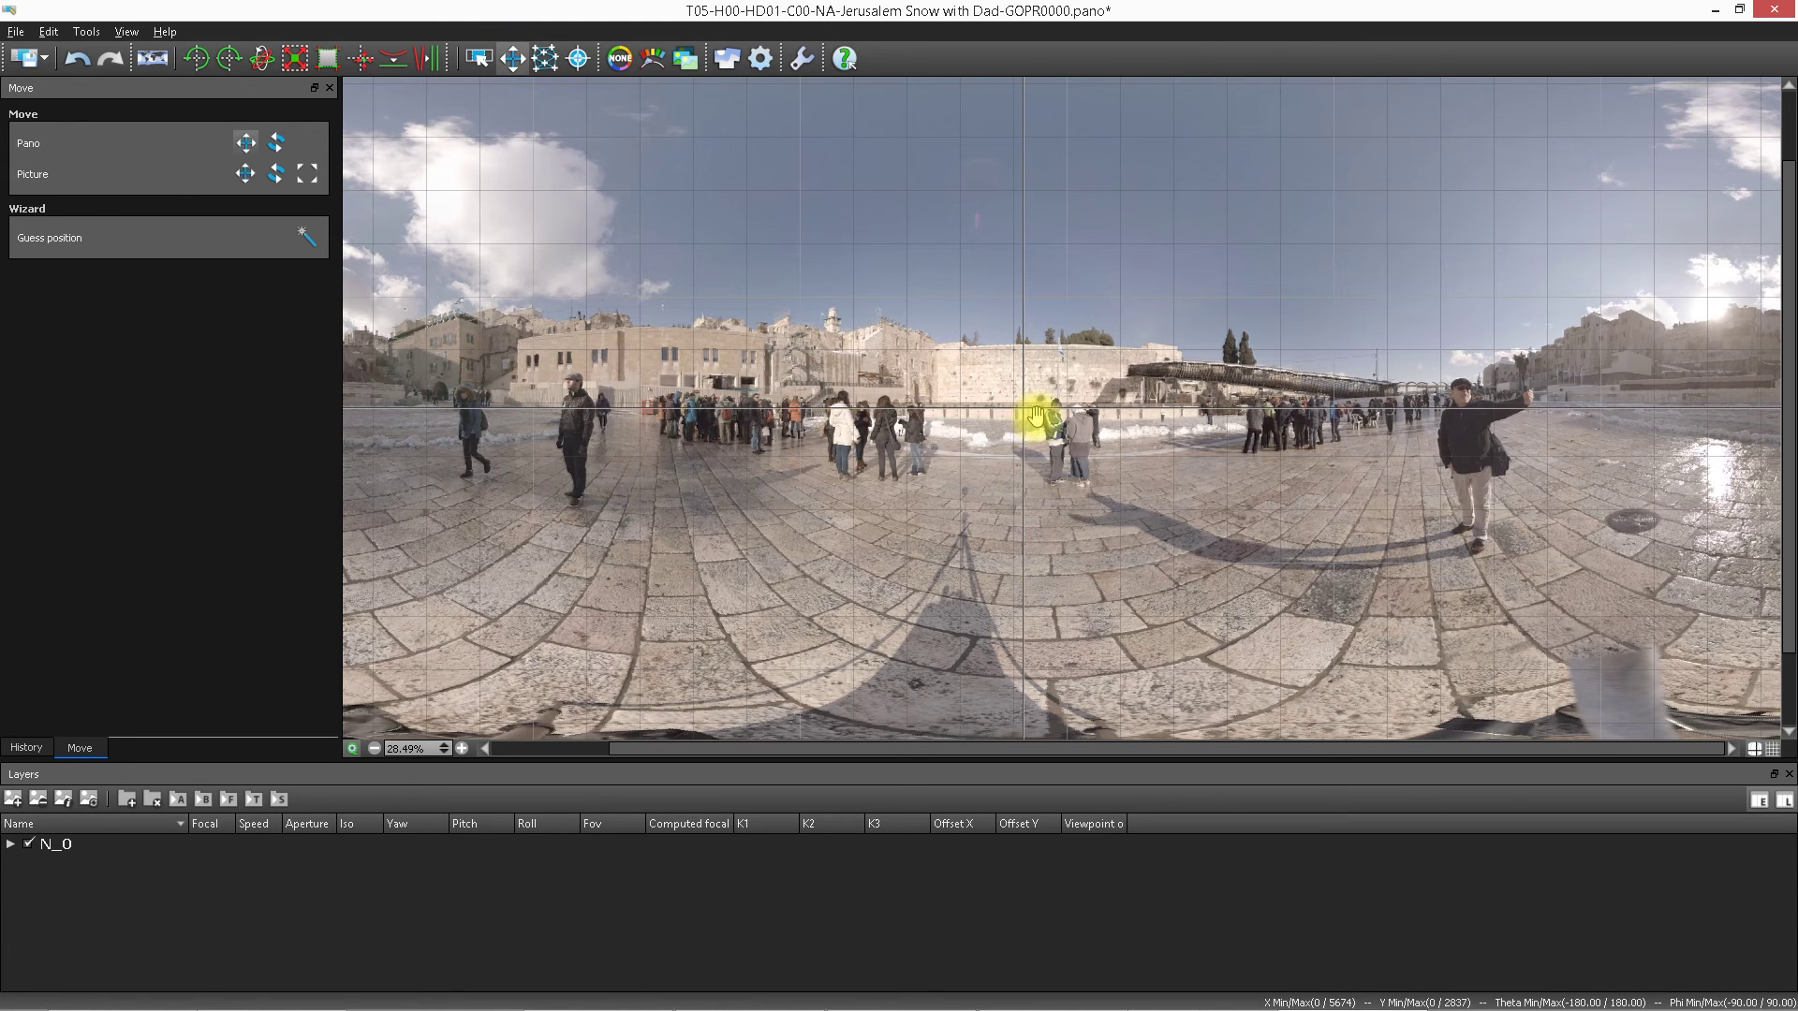
drag(1029, 414, 1030, 416)
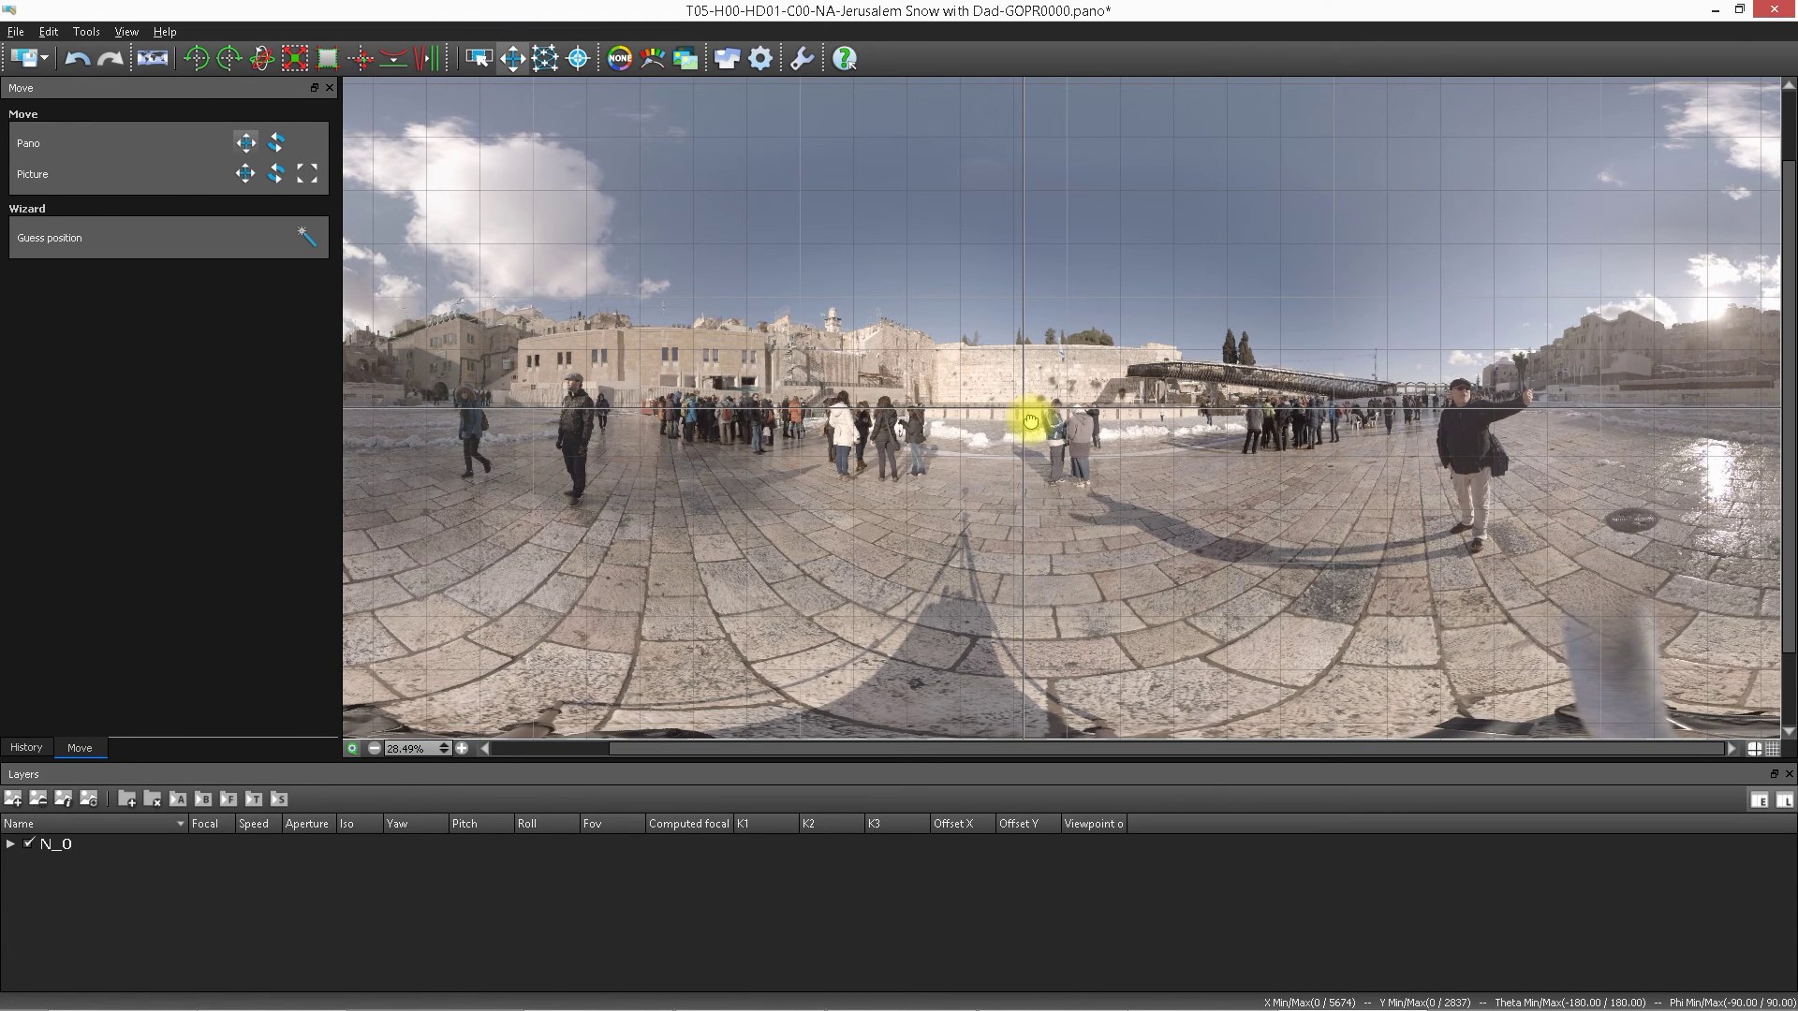
drag(1031, 426, 1031, 424)
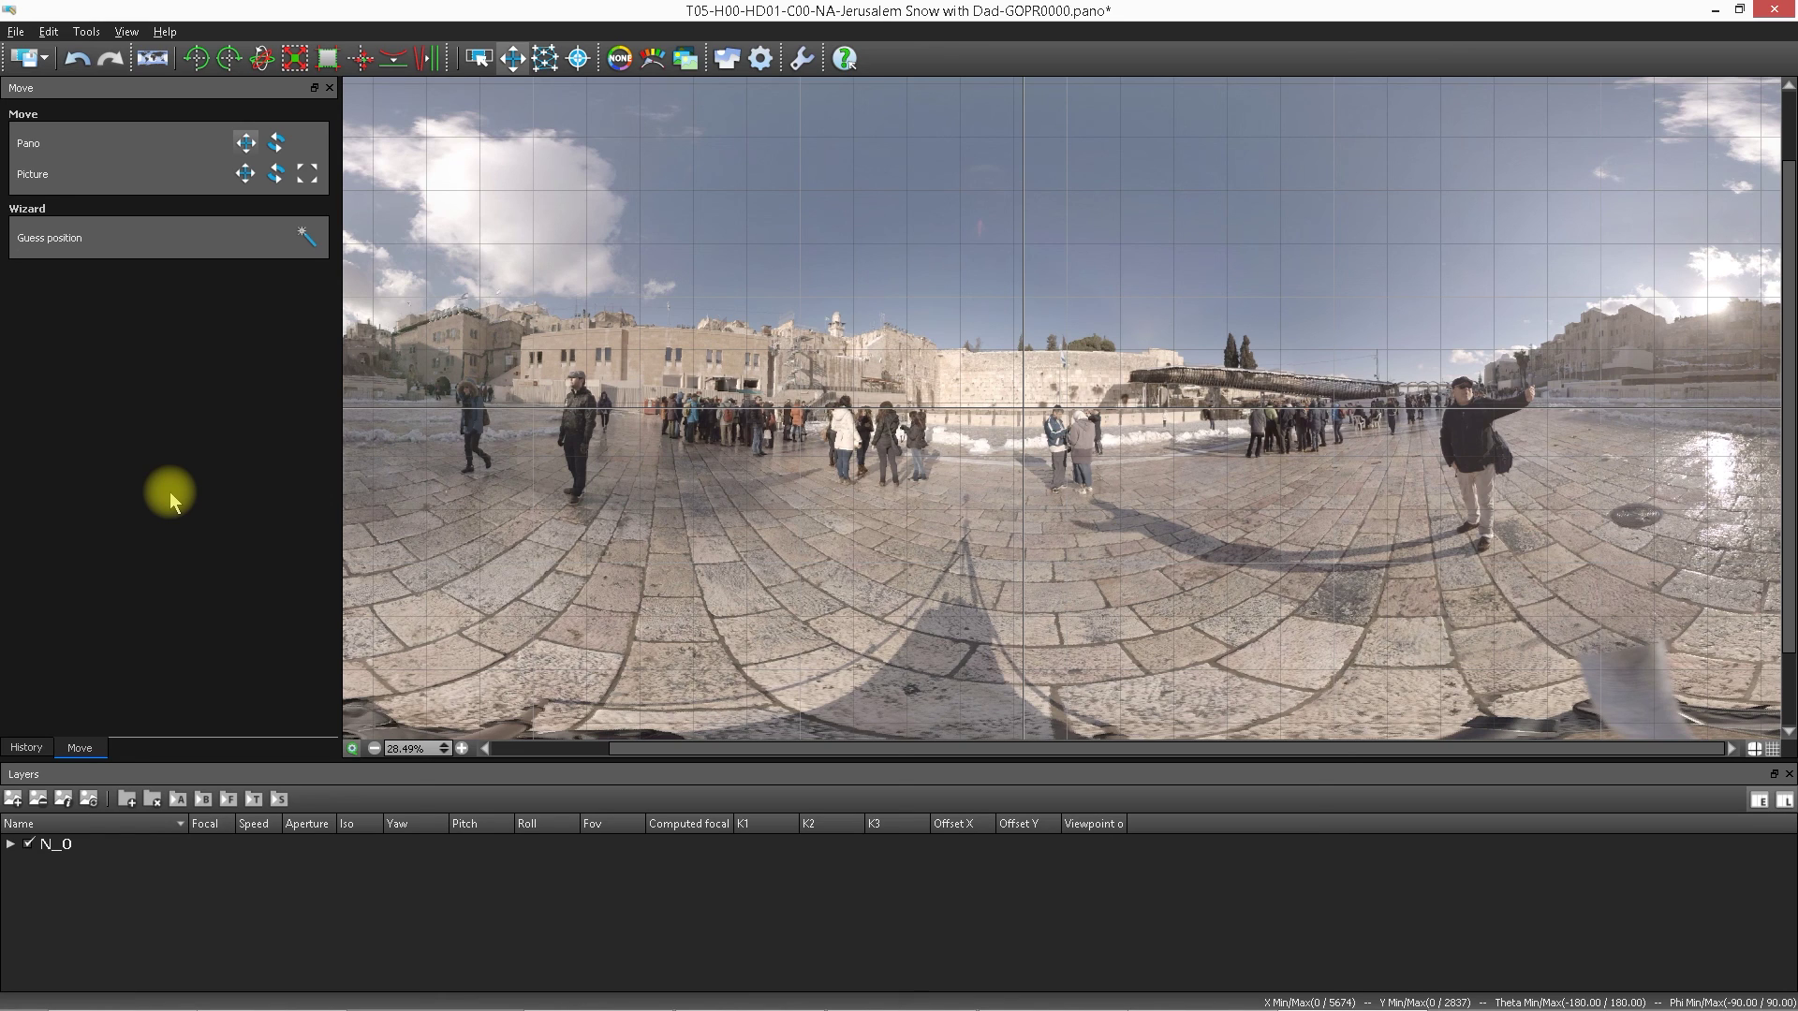
Step: Save the project and bring Autopano Video Pro to the front, with test.kava marked modified
key(ctrl+s)
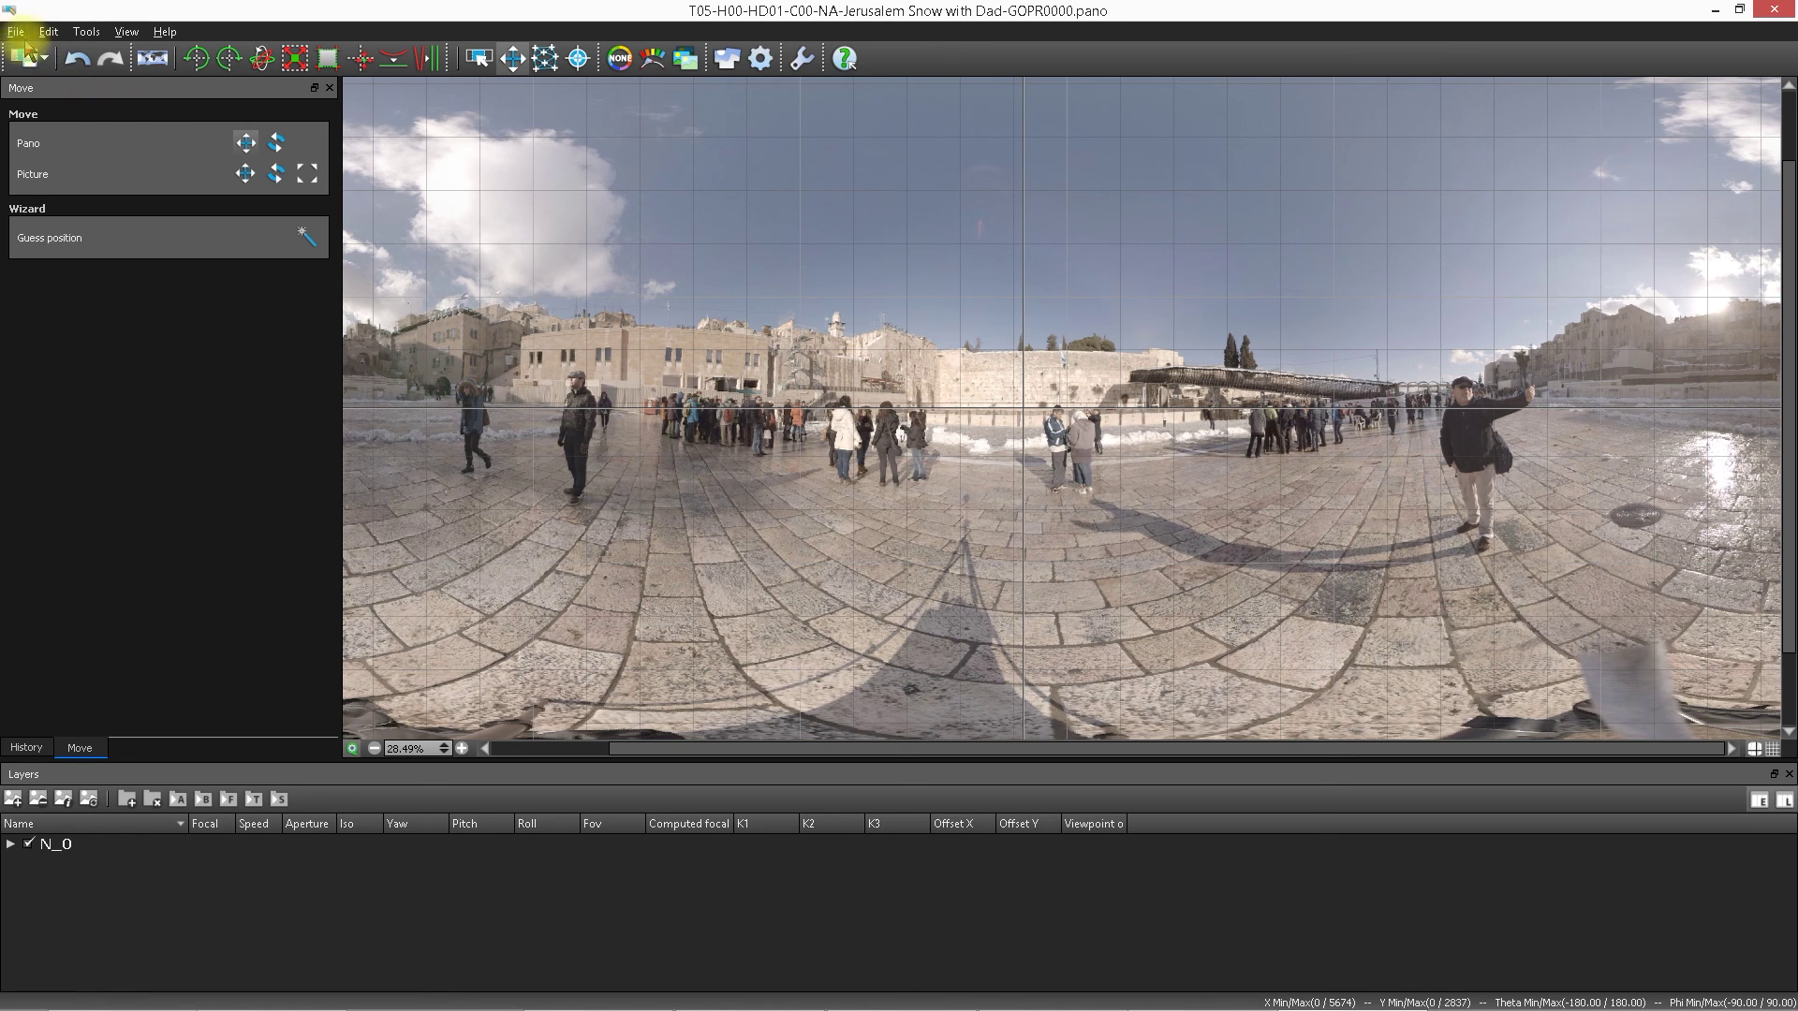
click(37, 58)
click(39, 67)
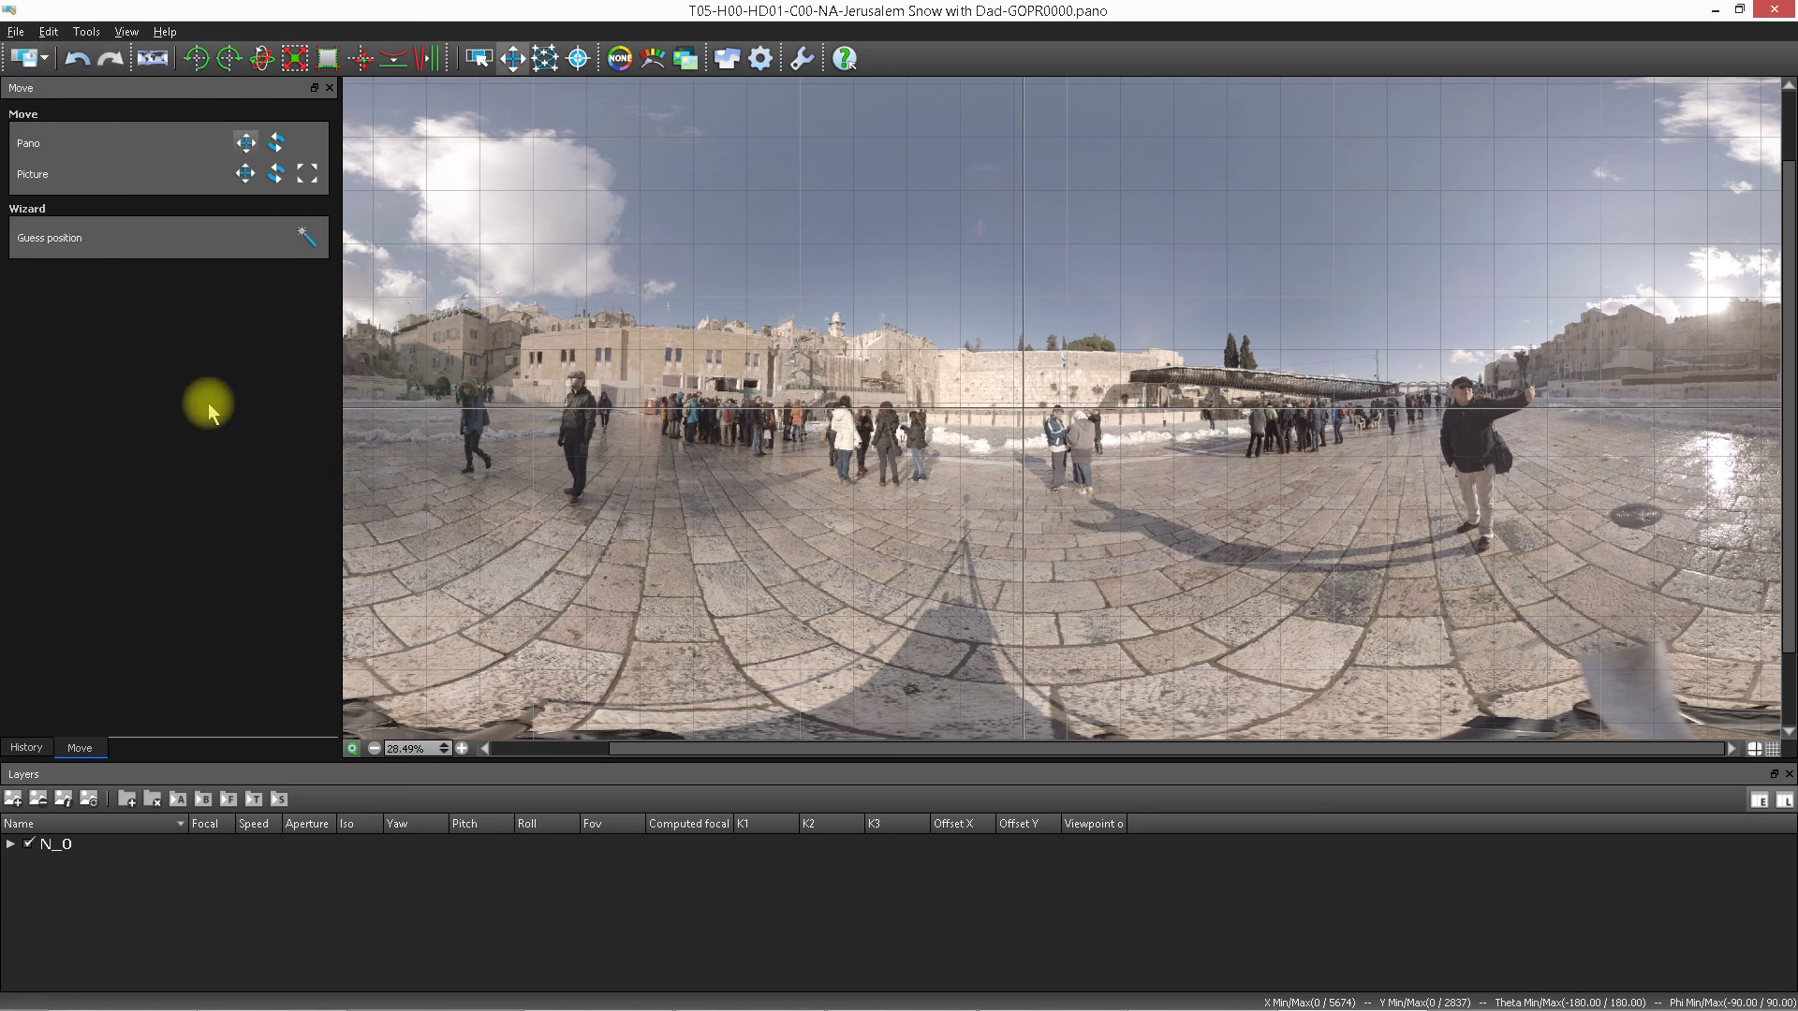
key(alt+Tab)
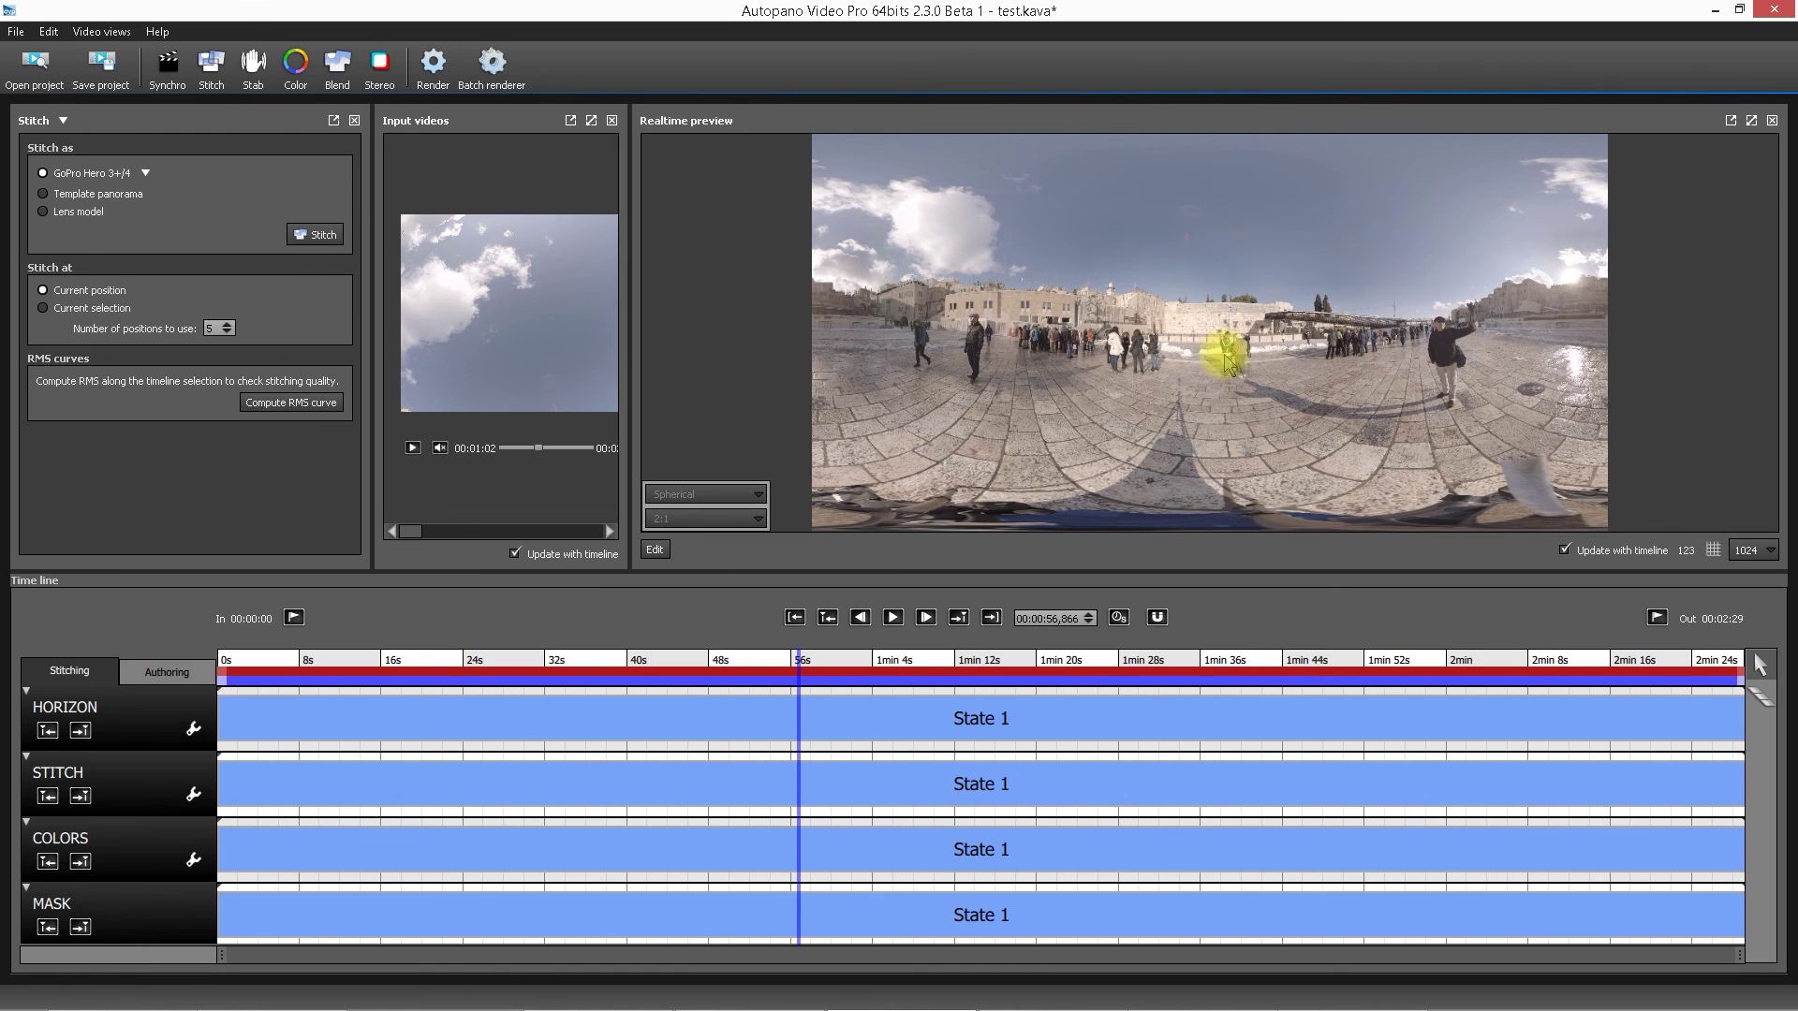